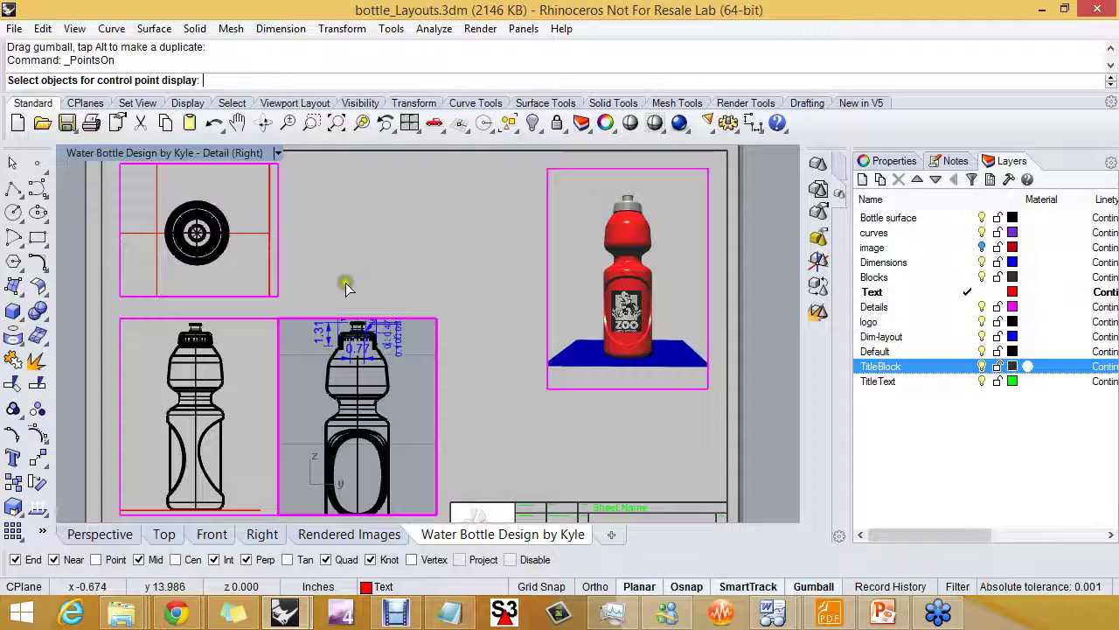
# Step: Leave the active Right detail to return to layout space and display the document's notes
pyautogui.doubleClick(389, 274)
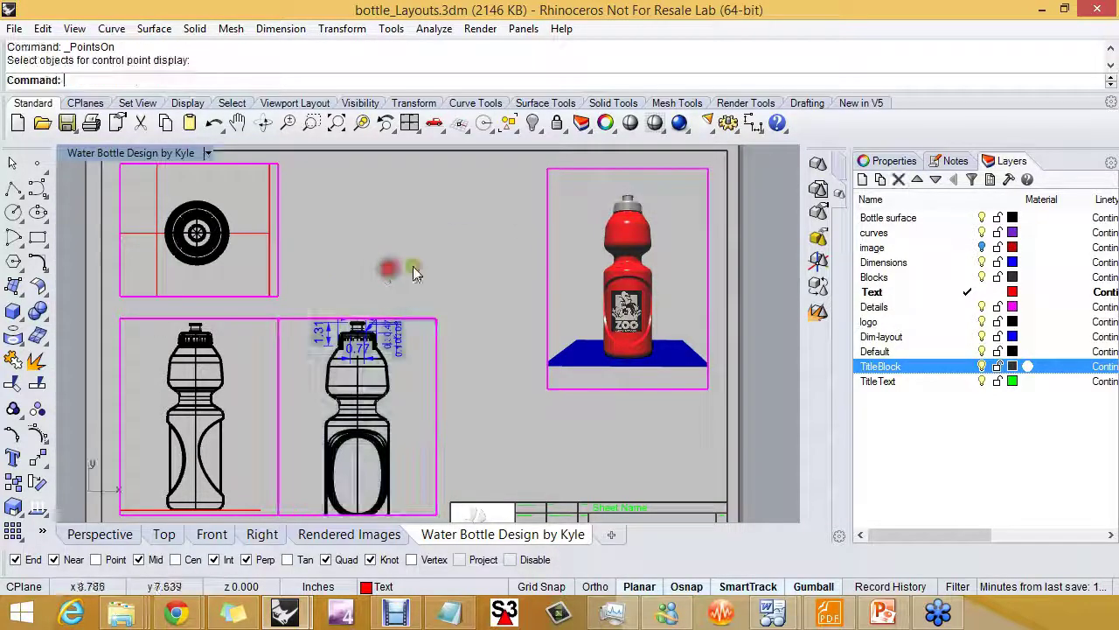
pyautogui.click(954, 161)
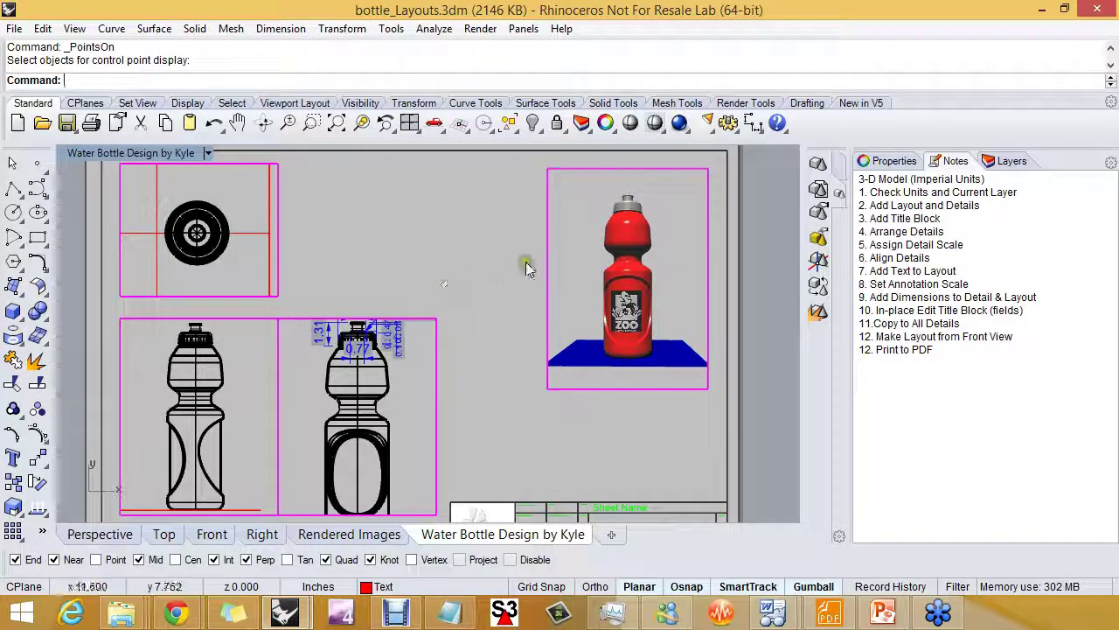
pyautogui.scroll(-1, 242, 305)
pyautogui.moveTo(320, 274); pyautogui.dragTo(288, 284, button='right')
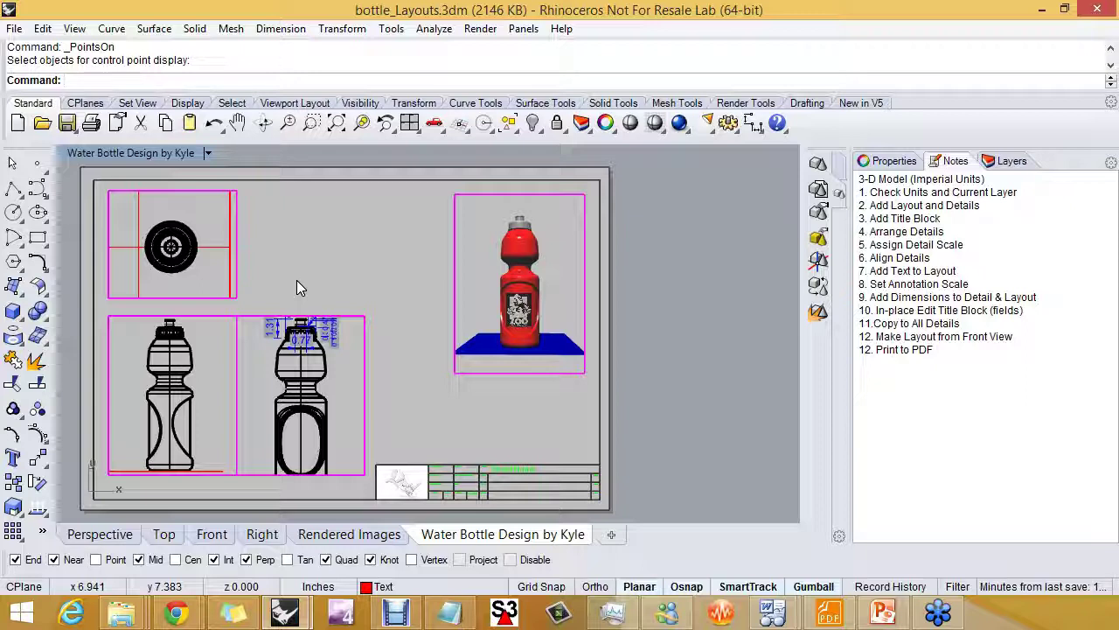
pyautogui.moveTo(297, 280); pyautogui.dragTo(290, 280, button='right')
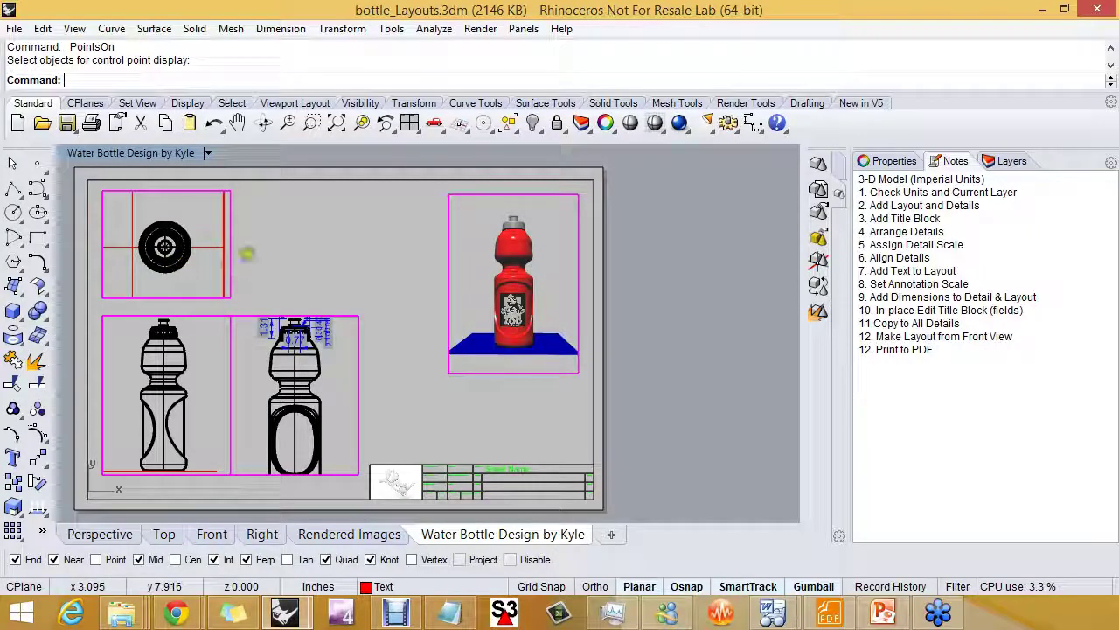
pyautogui.click(243, 254)
pyautogui.moveTo(212, 254); pyautogui.dragTo(269, 255)
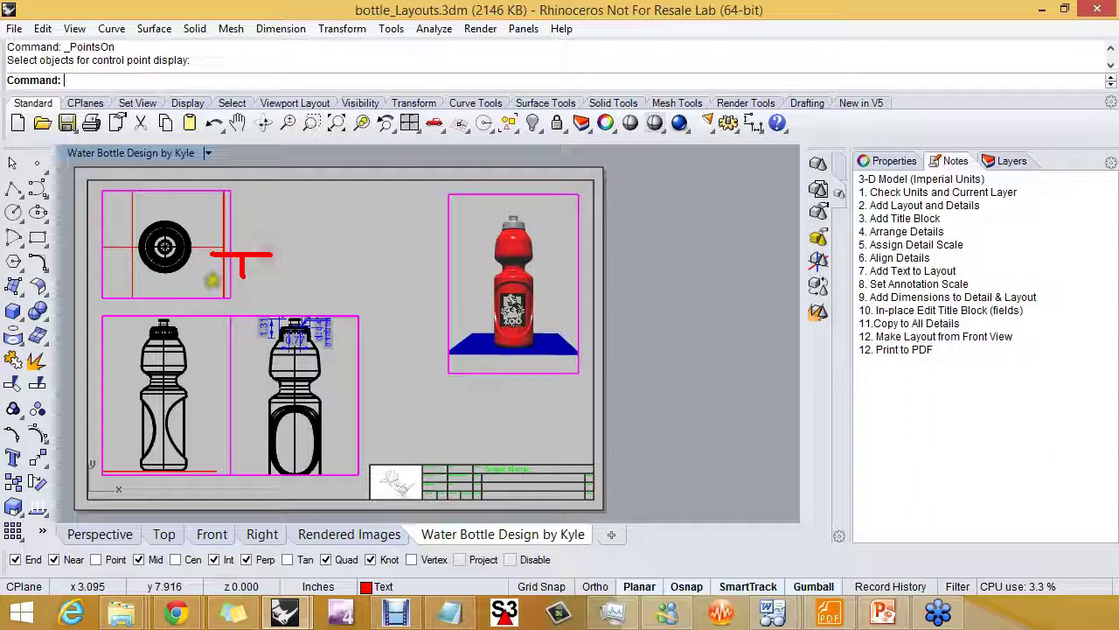
pyautogui.moveTo(212, 278)
pyautogui.mouseDown()
pyautogui.moveTo(262, 276)
pyautogui.moveTo(244, 251)
pyautogui.moveTo(235, 260)
pyautogui.mouseUp()
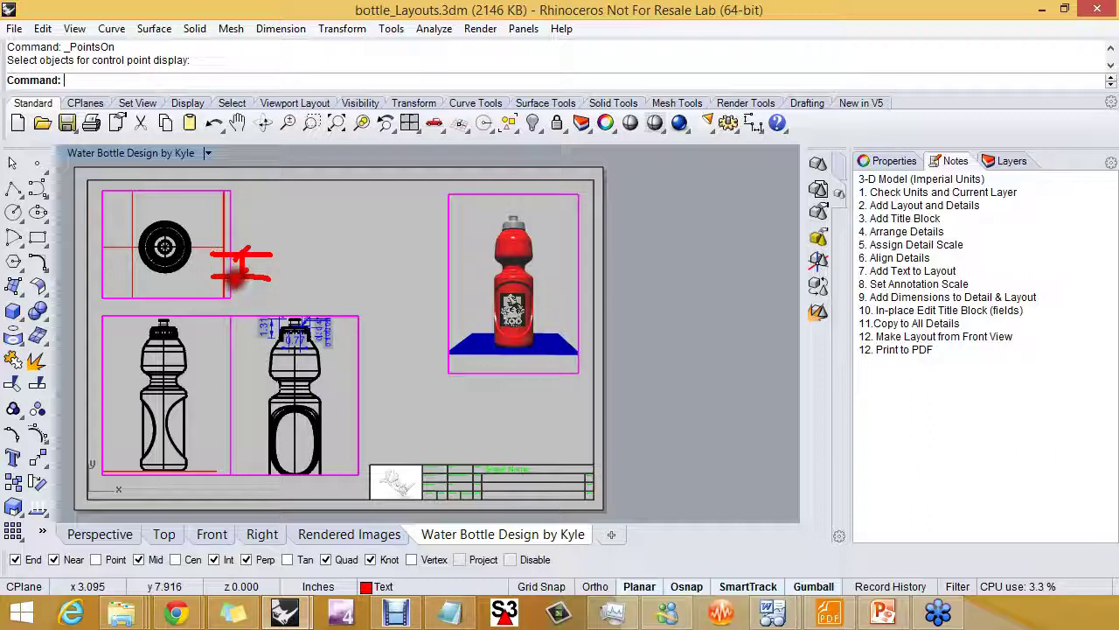
pyautogui.moveTo(284, 261); pyautogui.dragTo(282, 274)
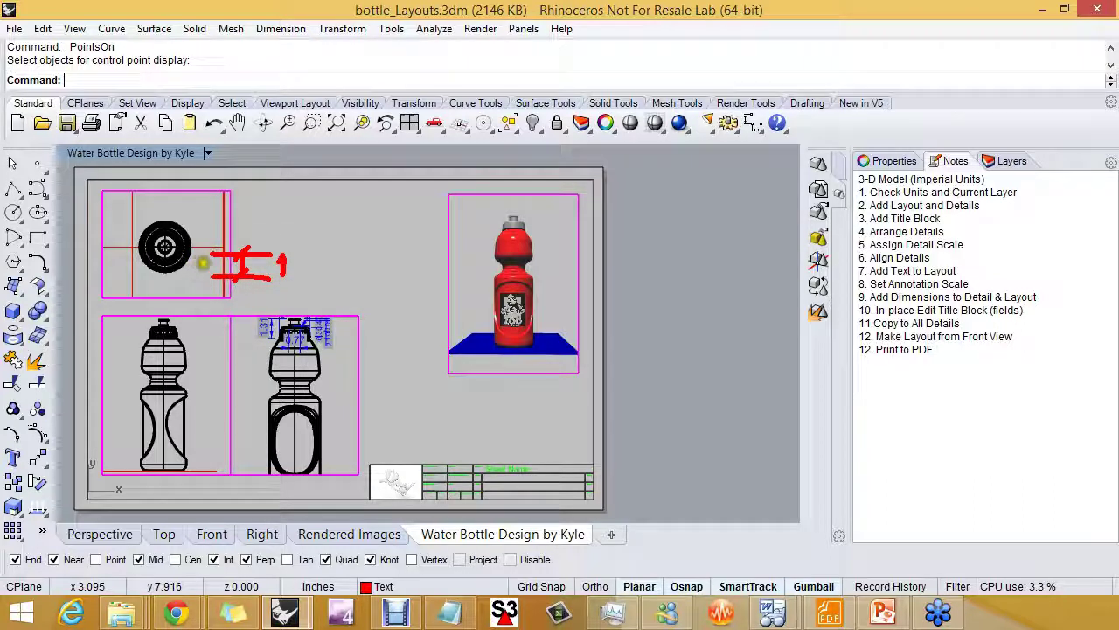
pyautogui.moveTo(195, 264); pyautogui.dragTo(199, 268)
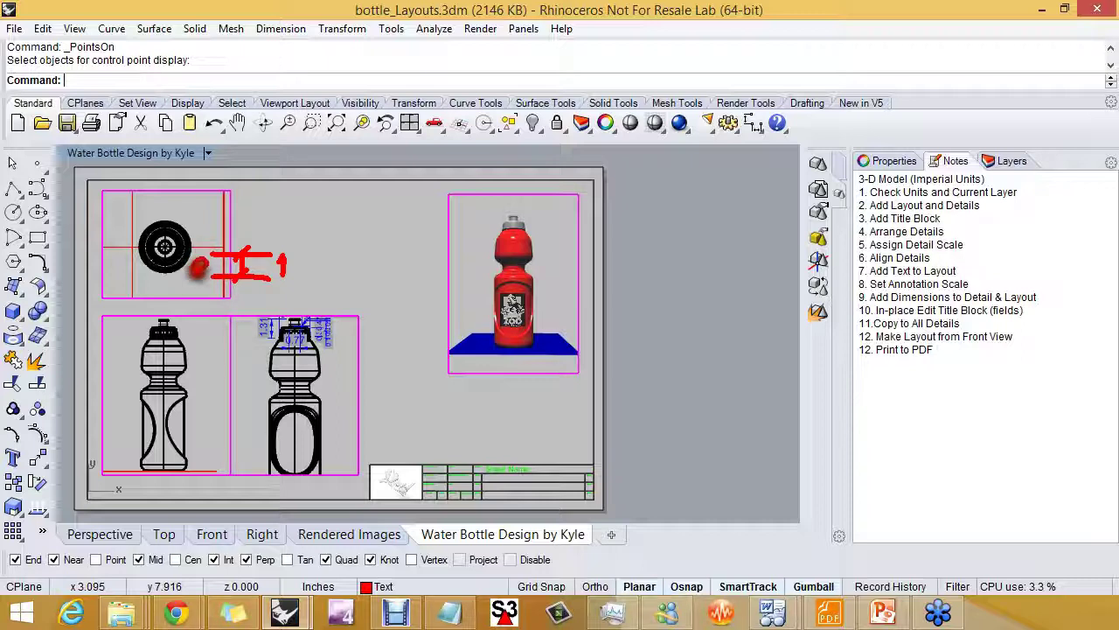
pyautogui.click(198, 282)
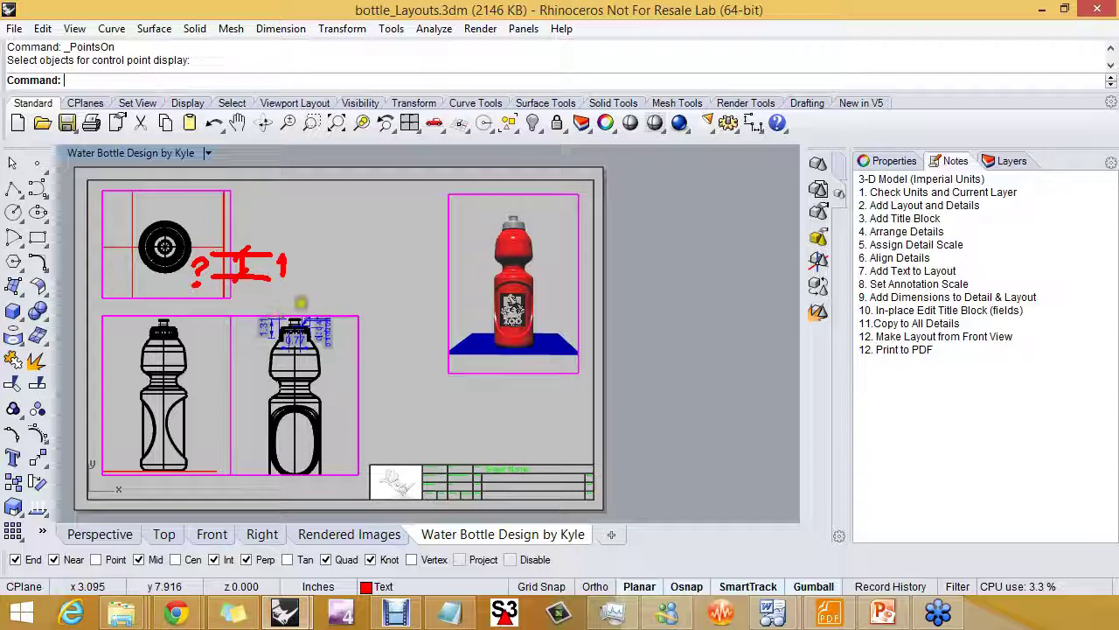
pyautogui.moveTo(301, 304); pyautogui.dragTo(302, 305)
pyautogui.press('Escape')
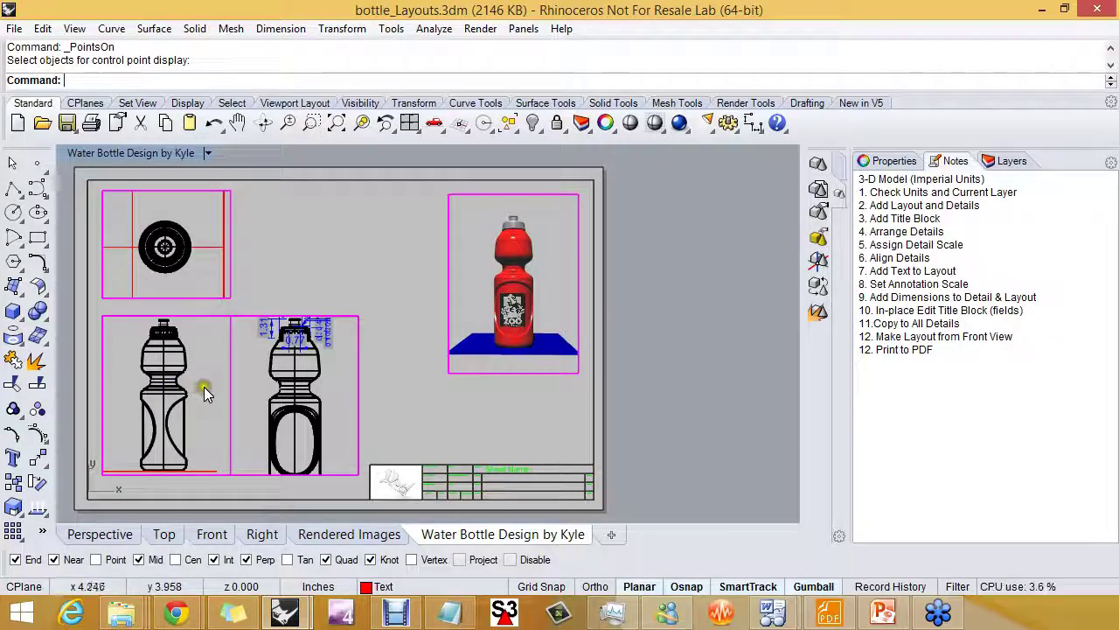
# Step: Set the Front detail's scale to 1.0 inch on layout to 2.0 inches in model
pyautogui.click(188, 317)
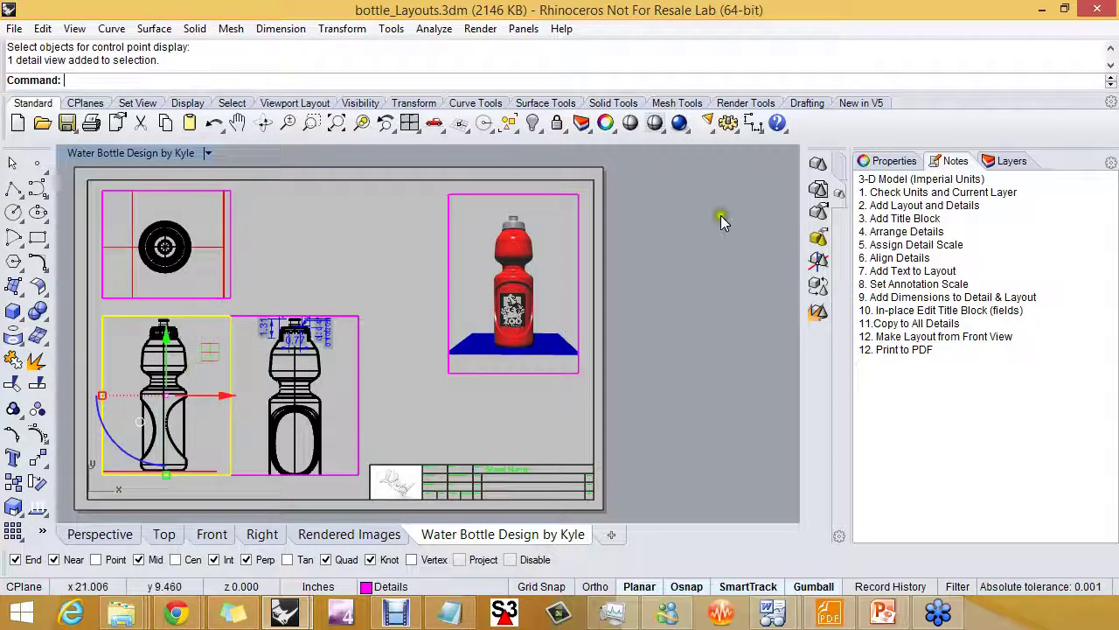
pyautogui.click(892, 165)
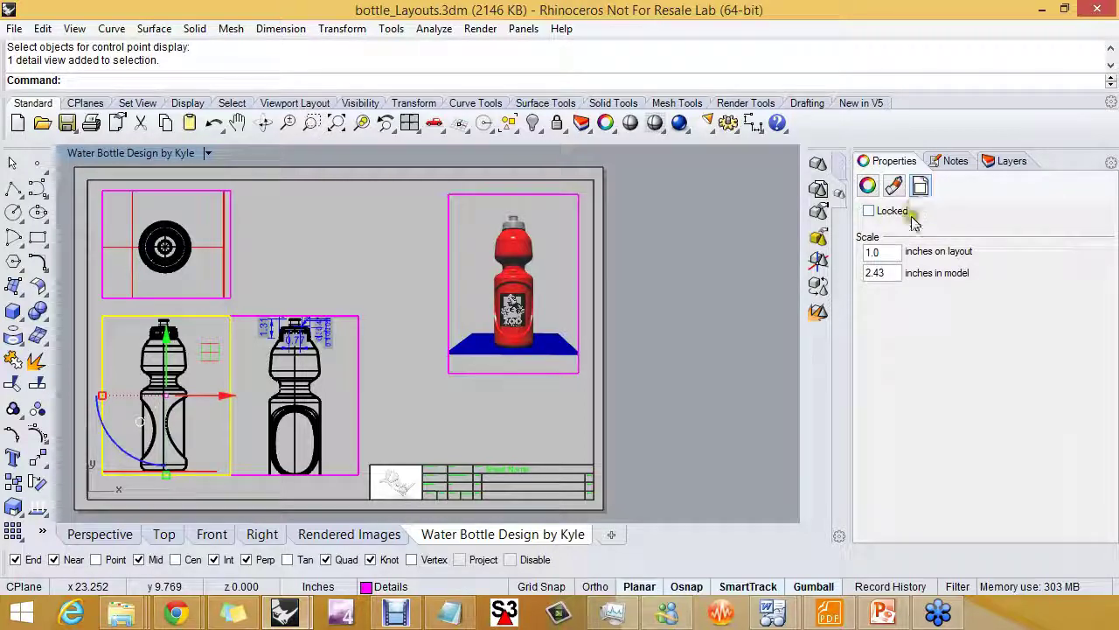
pyautogui.doubleClick(872, 274)
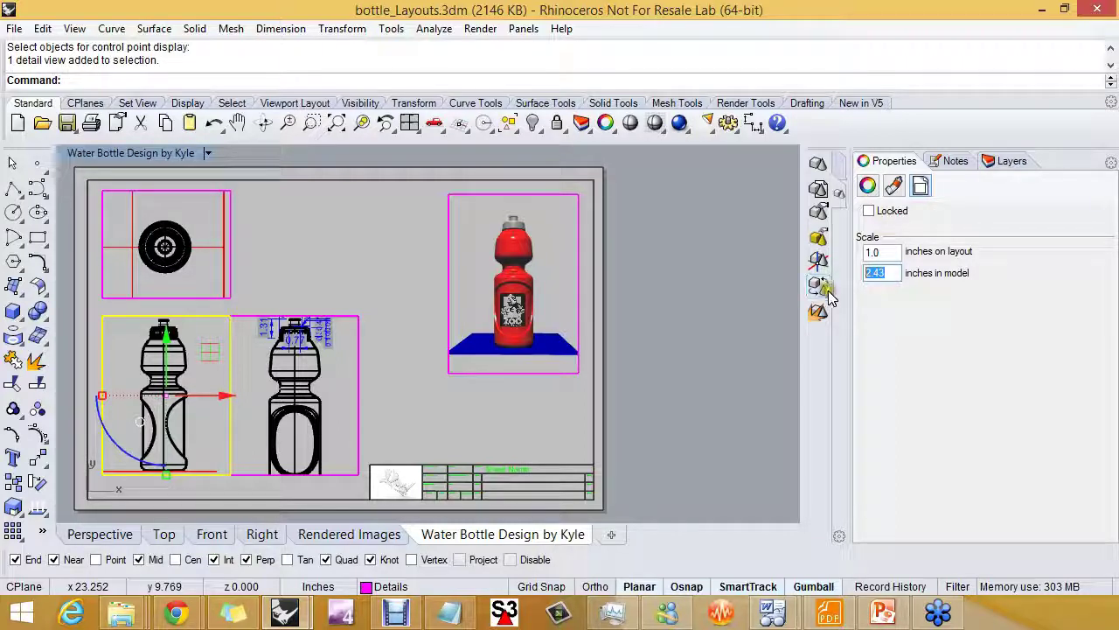
pyautogui.click(887, 276)
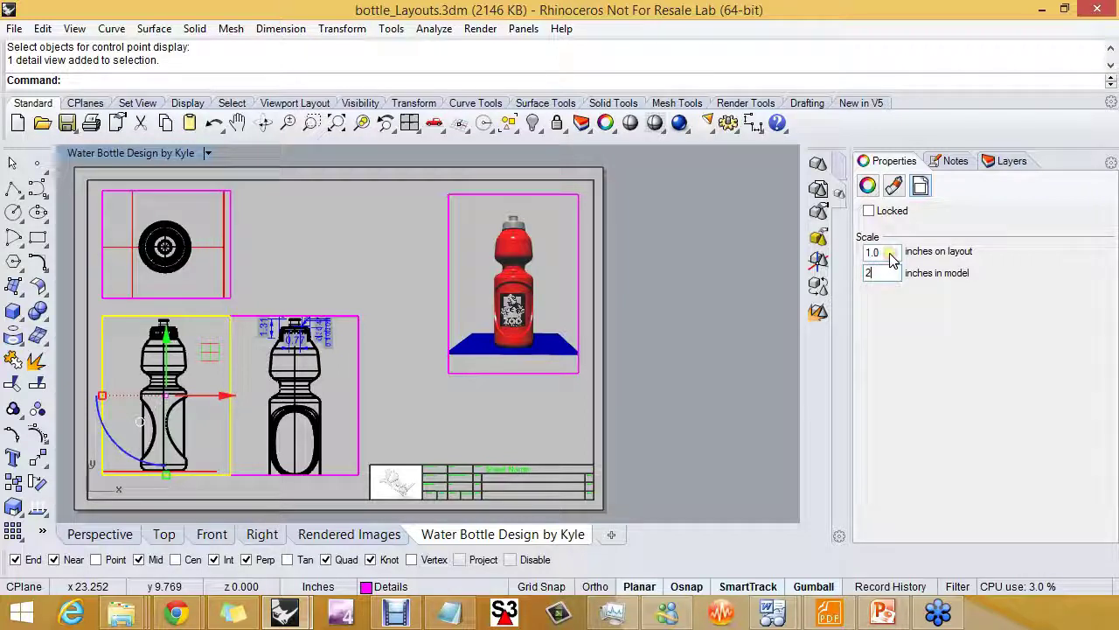
pyautogui.press('Return')
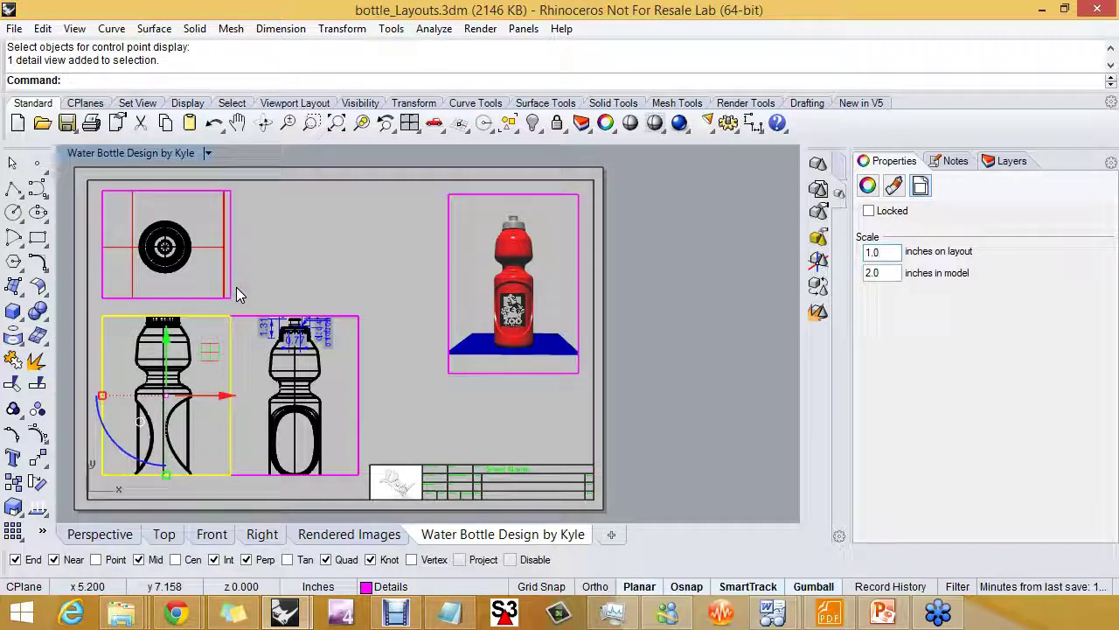
# Step: Set the Right detail's scale so 1.0 inch on layout equals 2.0 inches in the model
pyautogui.click(341, 322)
pyautogui.doubleClick(863, 274)
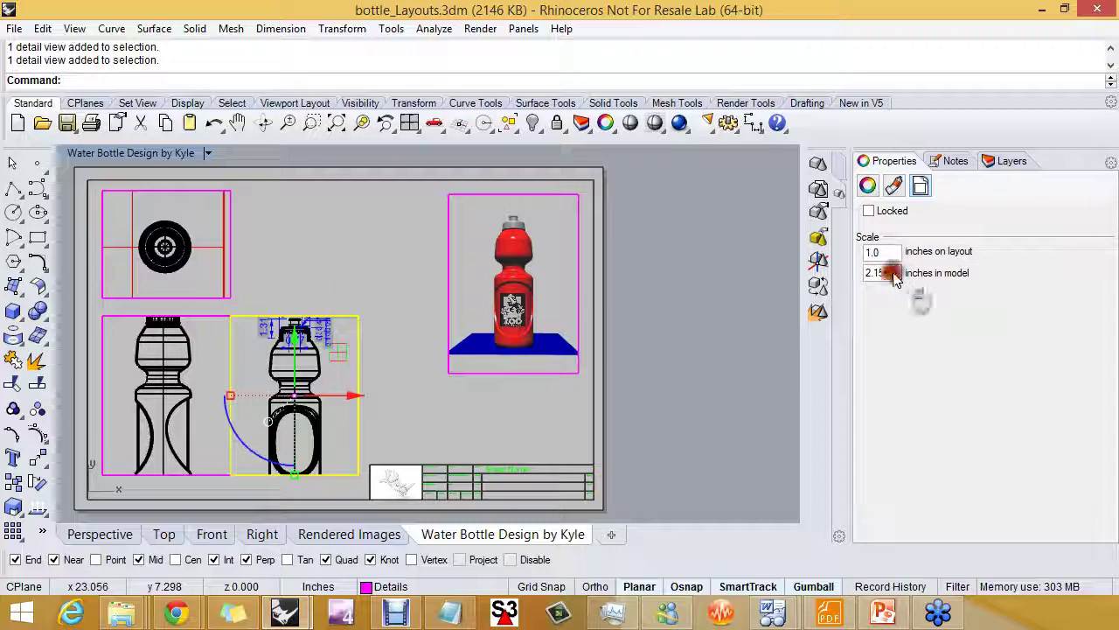
pyautogui.write('2')
pyautogui.click(879, 252)
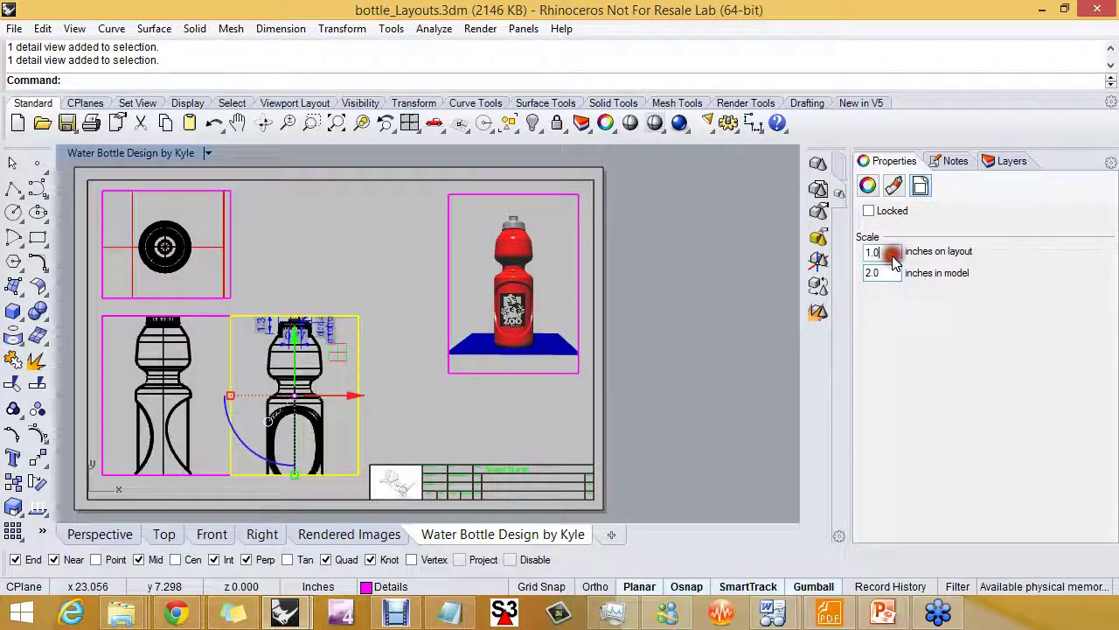
# Step: Give the Top detail a scale of 1.0 inch on layout to 2.0 inches in model, and deselect it
pyautogui.click(232, 270)
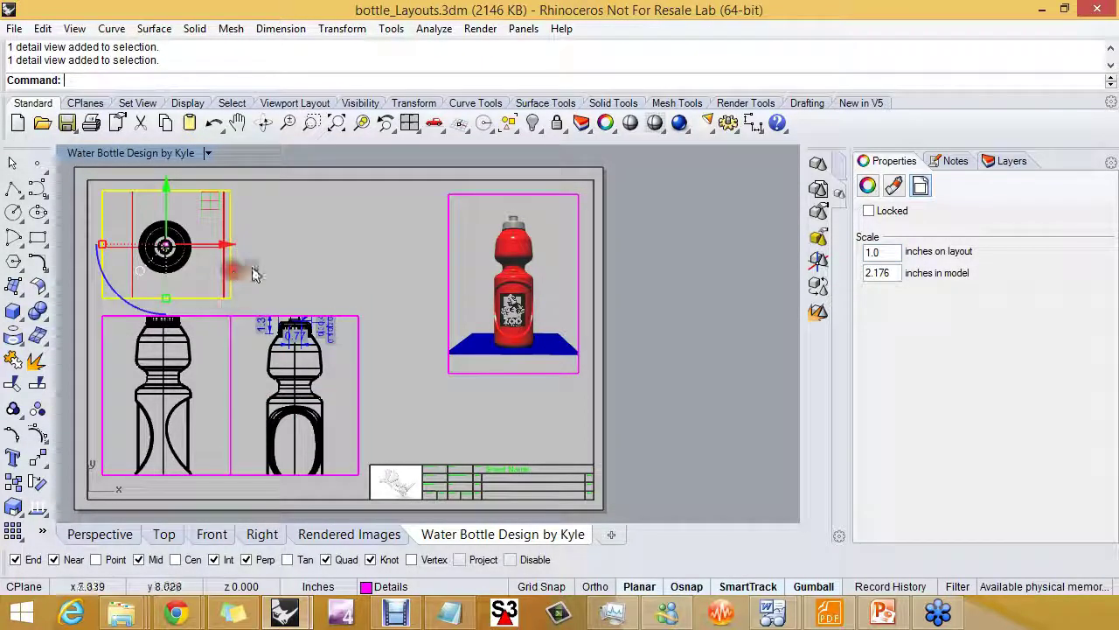
pyautogui.doubleClick(879, 273)
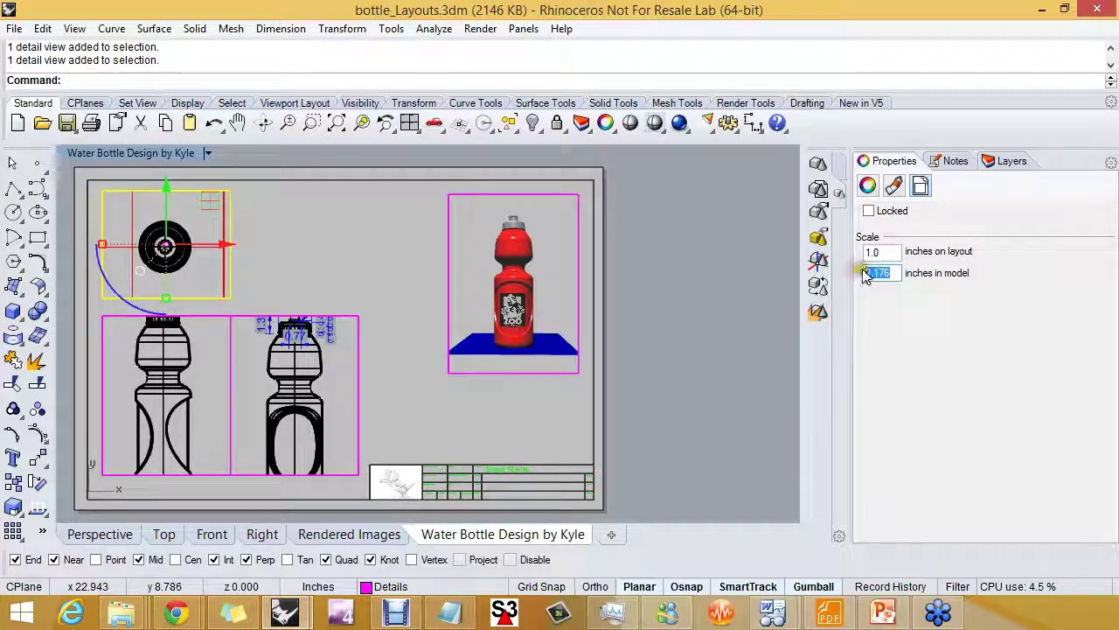
pyautogui.write('2')
pyautogui.click(886, 253)
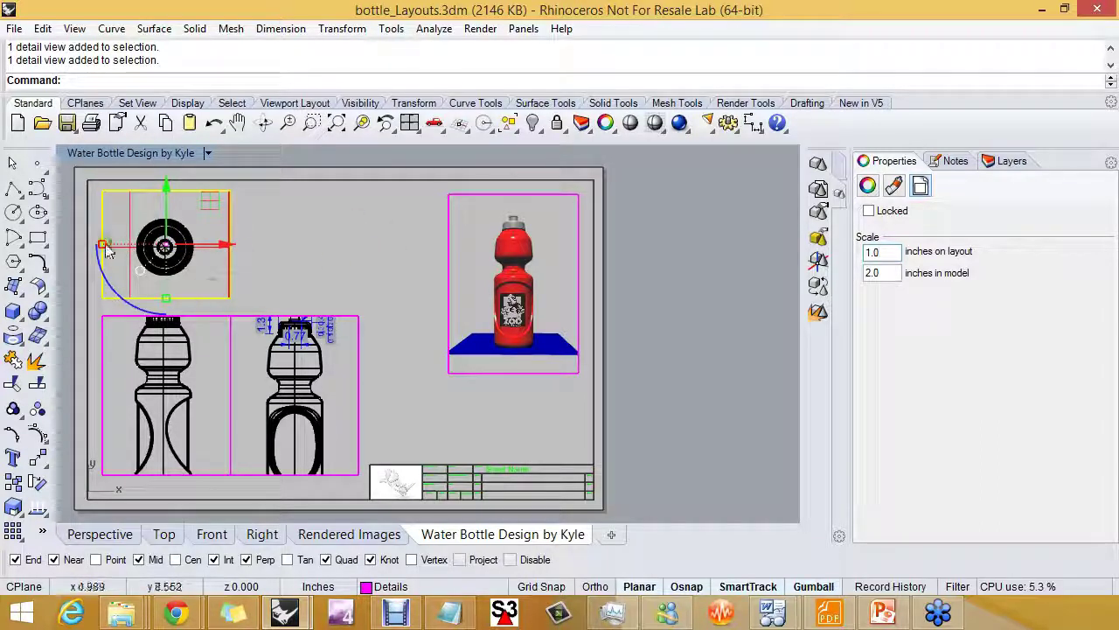
pyautogui.press('Escape')
# Step: Stretch the Front and Right detail frames vertically together so the whole bottle fits inside them
pyautogui.moveTo(250, 480); pyautogui.dragTo(253, 464, button='right')
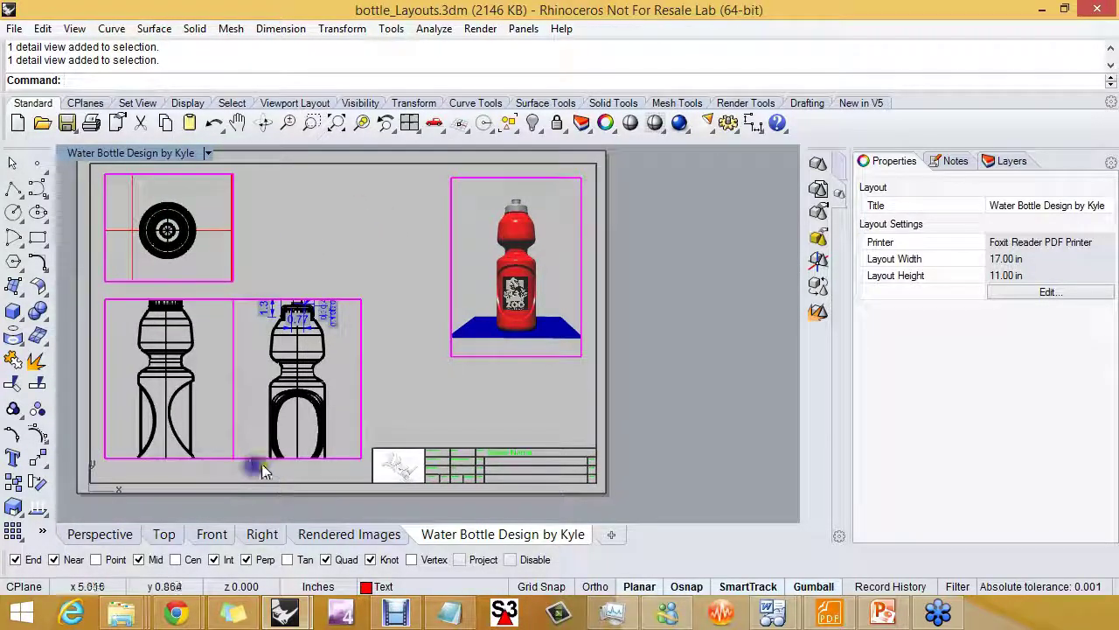
pyautogui.click(211, 460)
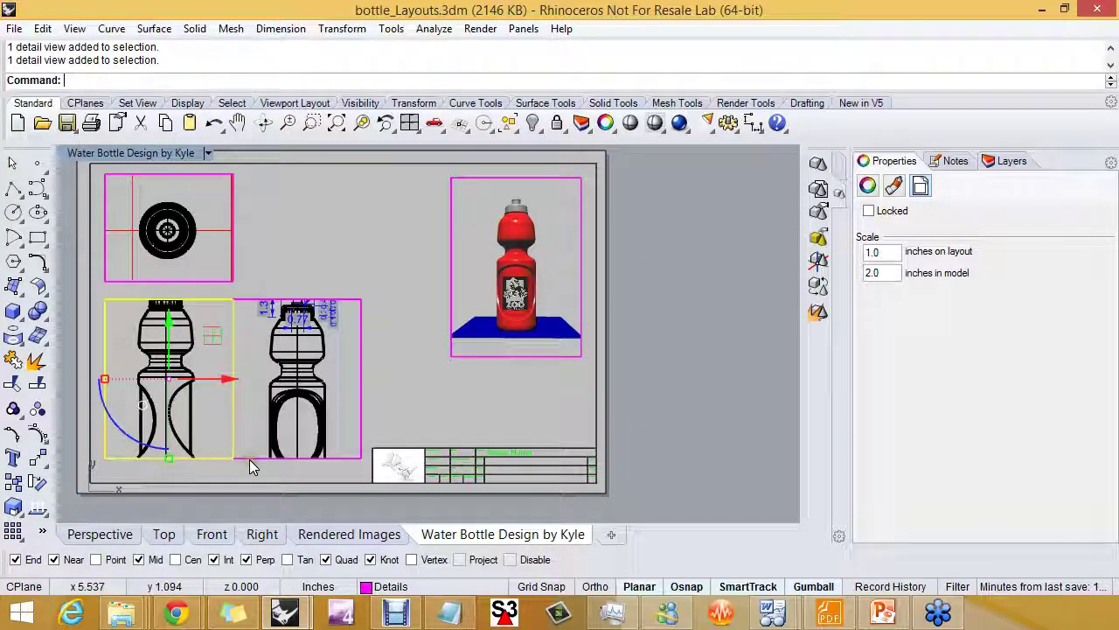
pyautogui.keyDown('shift'); pyautogui.click(250, 458); pyautogui.keyUp('shift')
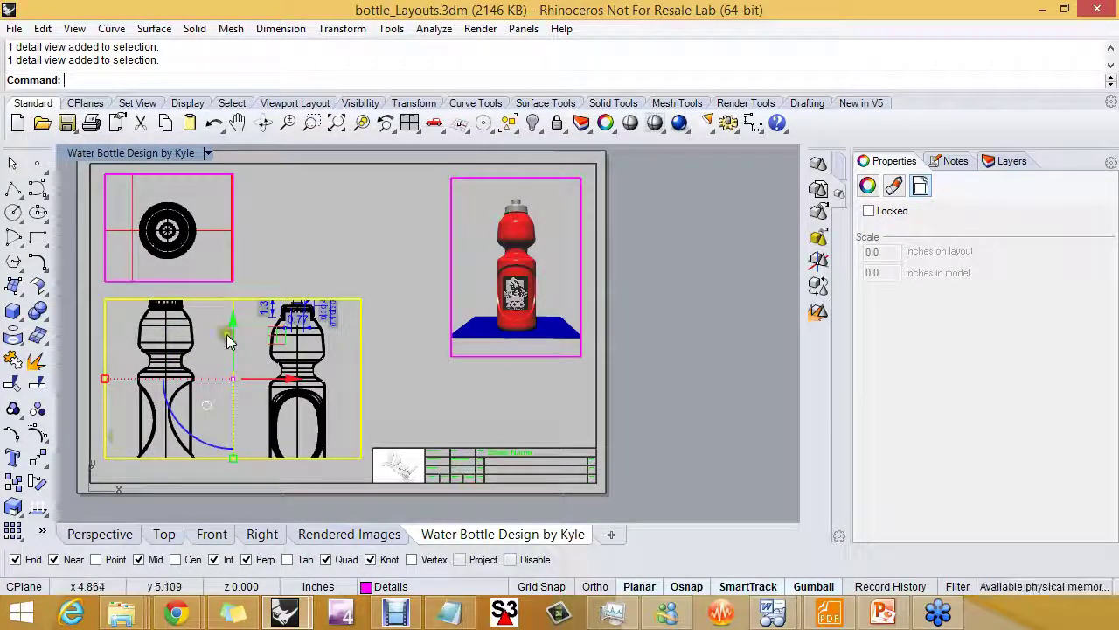
pyautogui.moveTo(233, 459); pyautogui.dragTo(233, 475)
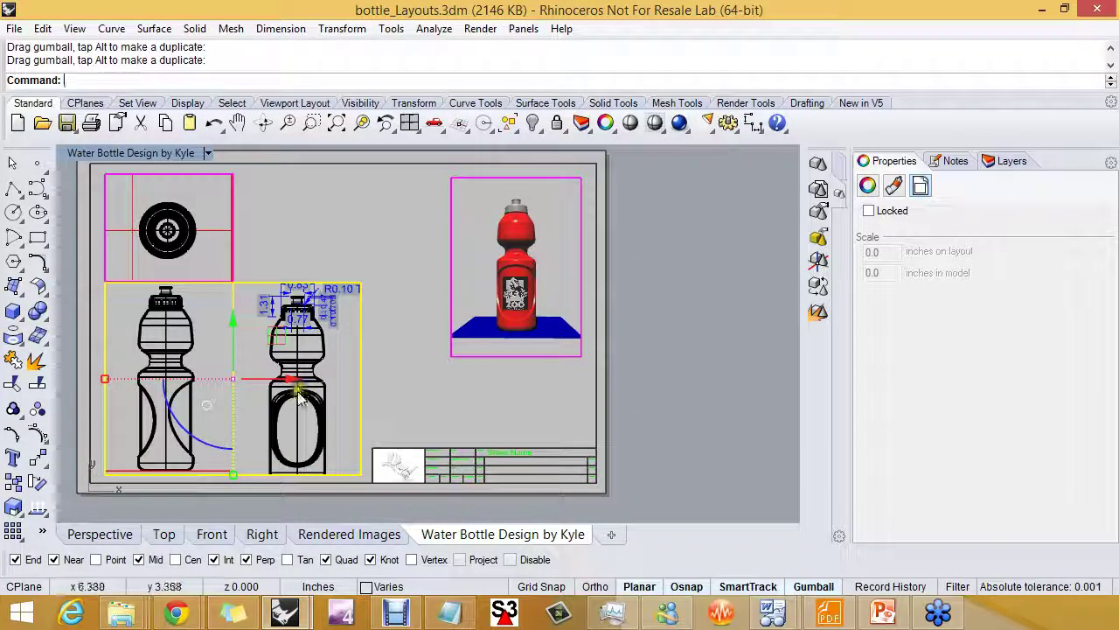
# Step: Reposition the bottle inside the Right and Top details to line it up with the Front detail's bottle
pyautogui.doubleClick(202, 348)
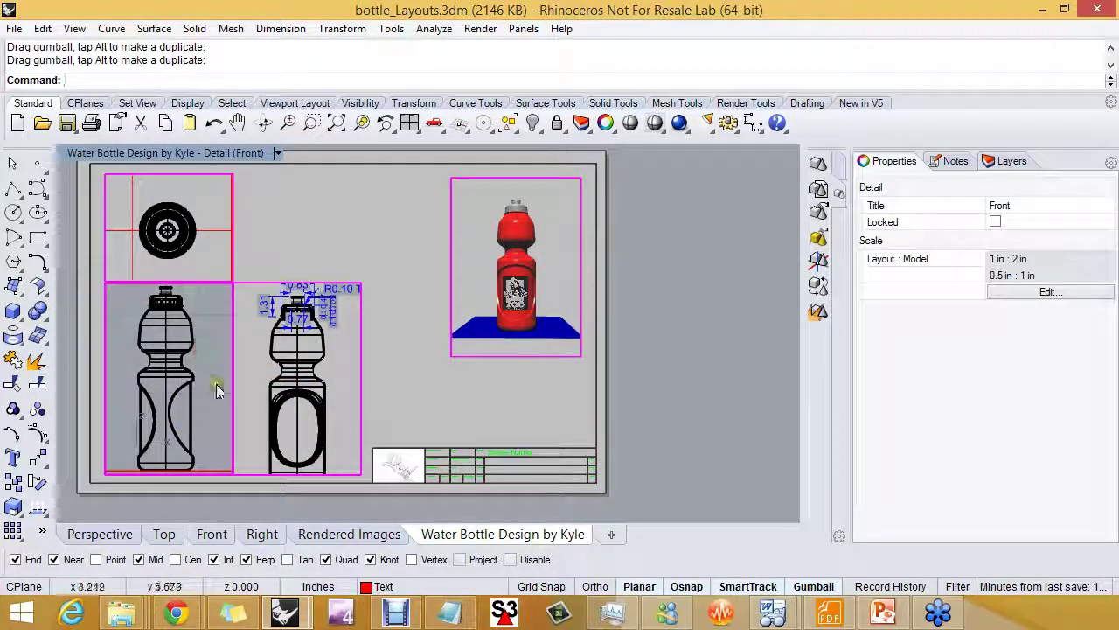
pyautogui.doubleClick(331, 398)
pyautogui.moveTo(338, 407); pyautogui.dragTo(338, 395, button='right')
pyautogui.doubleClick(216, 265)
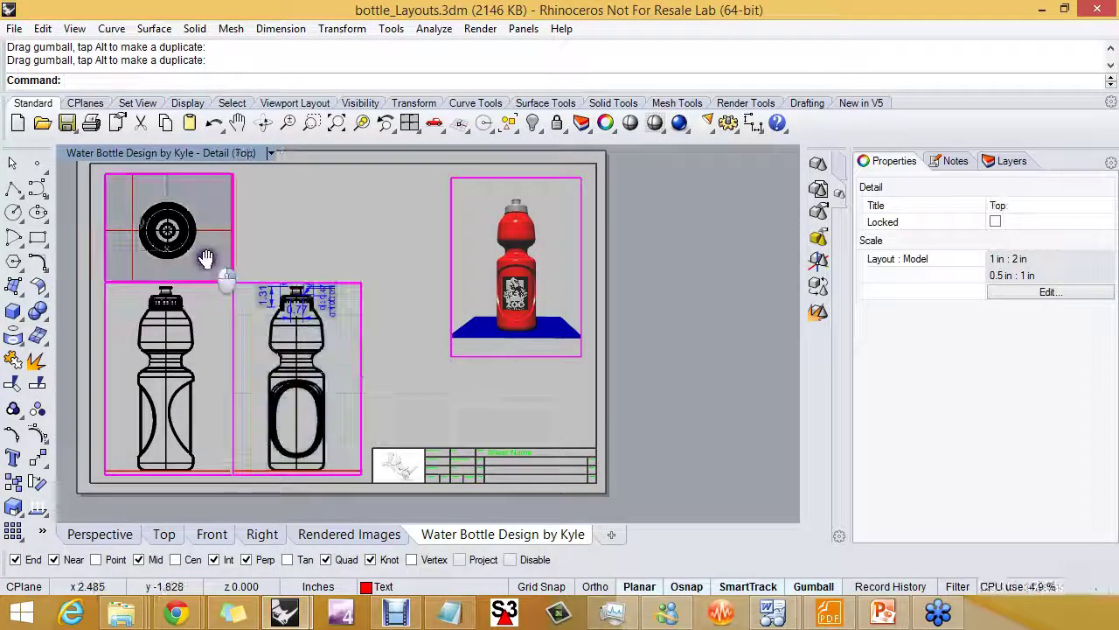
pyautogui.moveTo(216, 265); pyautogui.dragTo(205, 258, button='right')
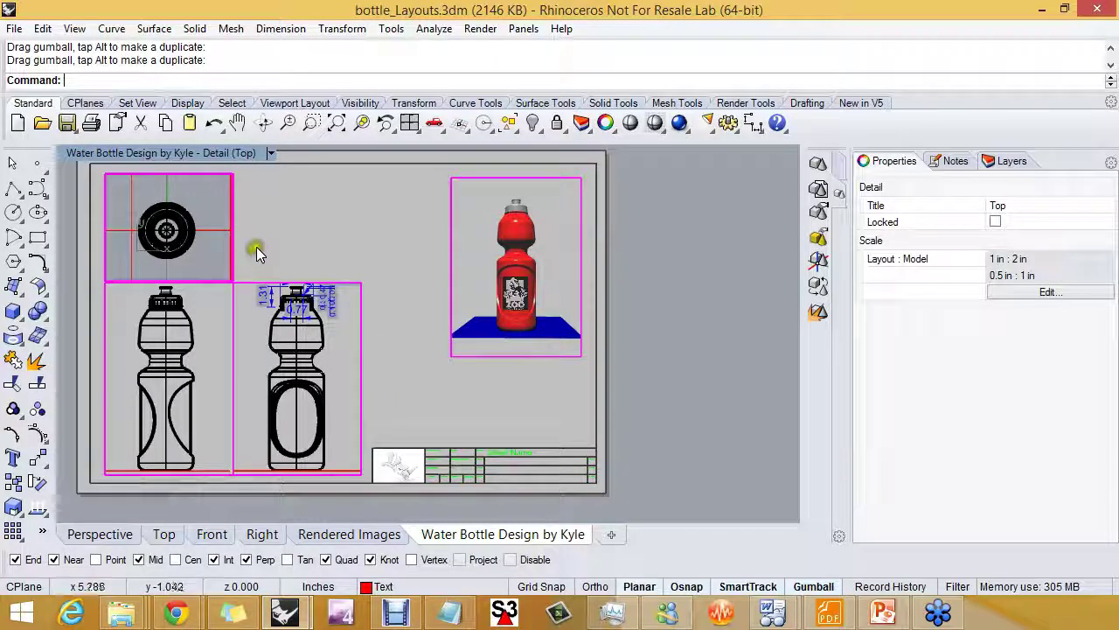
# Step: Reduce the height of the Top detail frame and move it up, leaving a gap above the Front detail
pyautogui.click(224, 217)
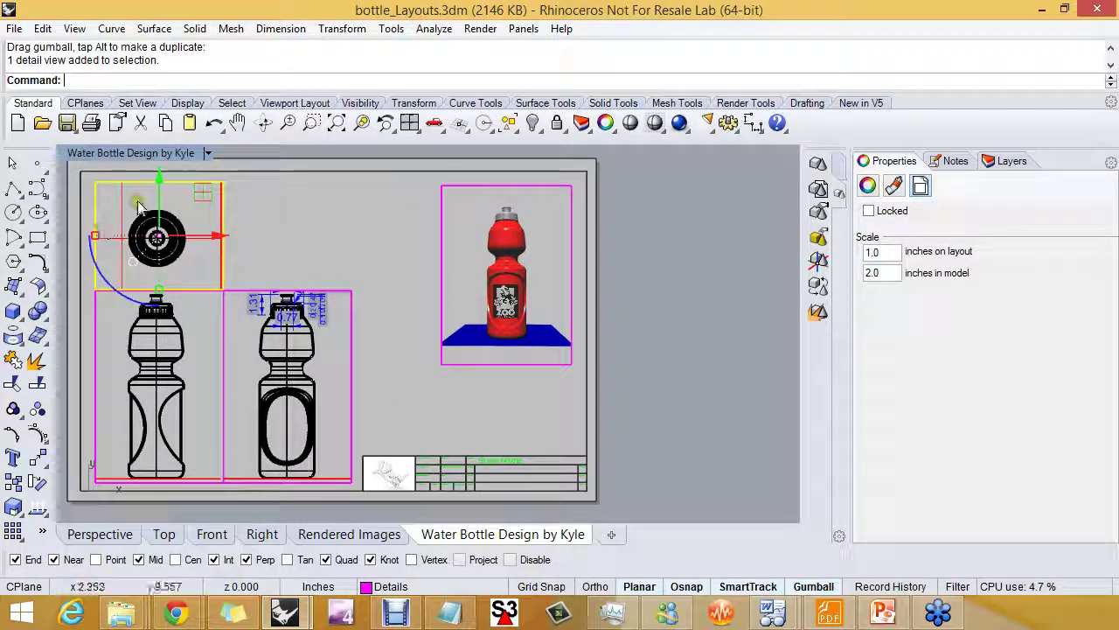
pyautogui.moveTo(160, 289); pyautogui.dragTo(160, 278)
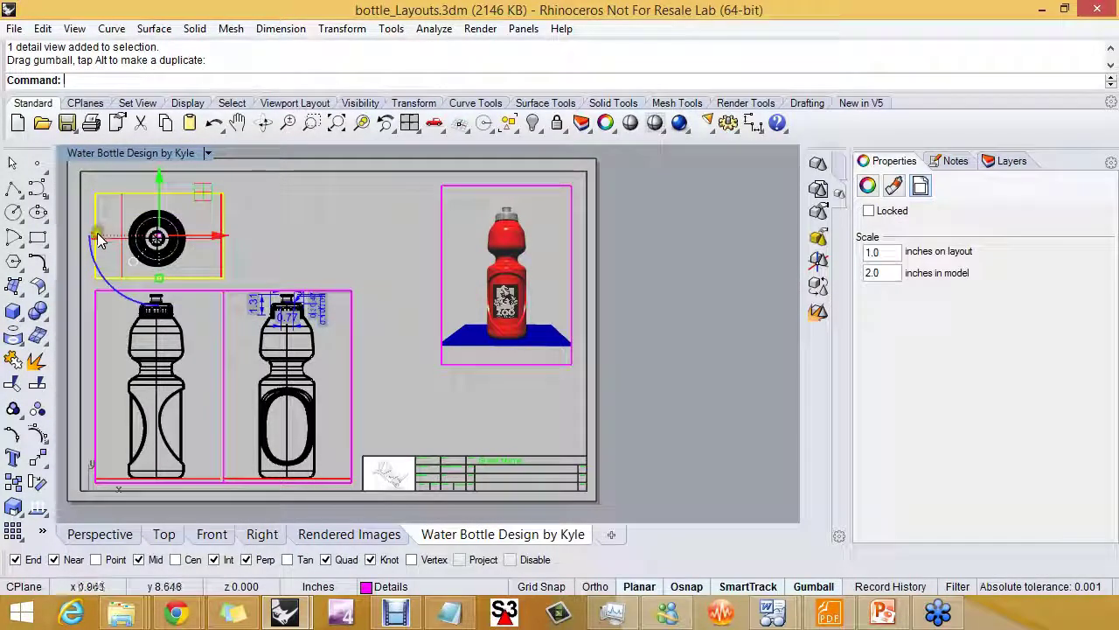
pyautogui.moveTo(158, 180); pyautogui.dragTo(161, 173)
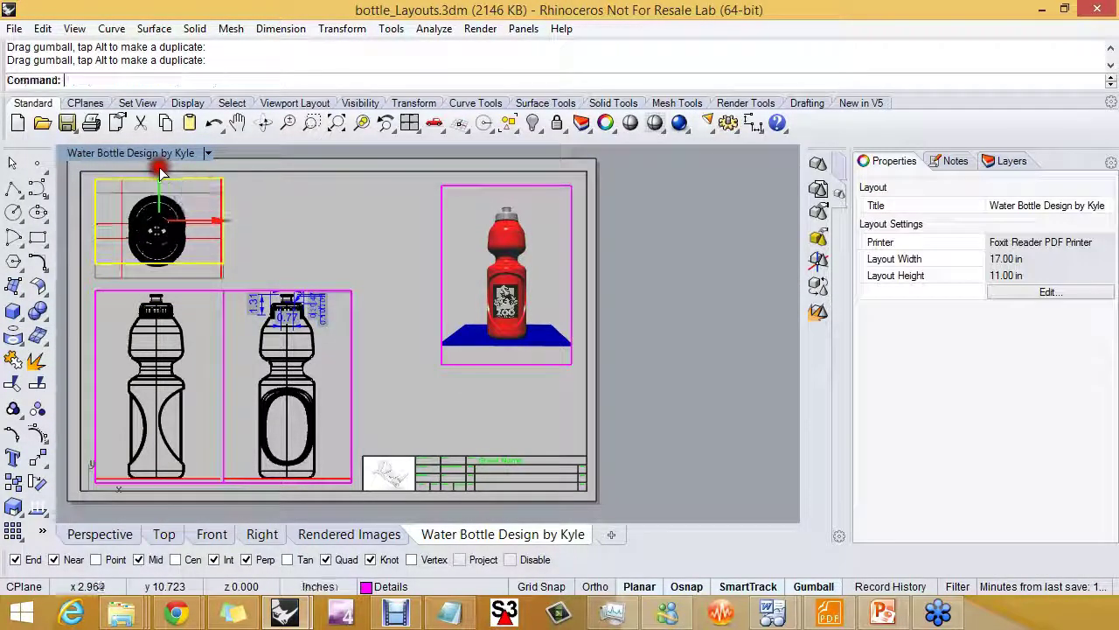
pyautogui.click(227, 259)
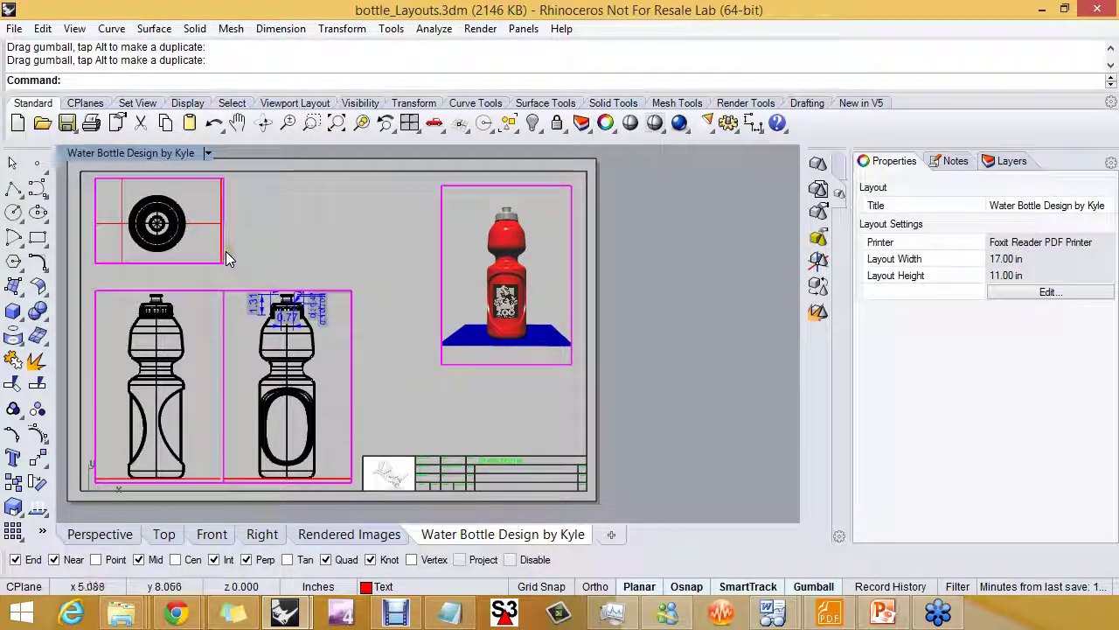
# Step: Check the scale settings of the Top and Right details
pyautogui.click(223, 247)
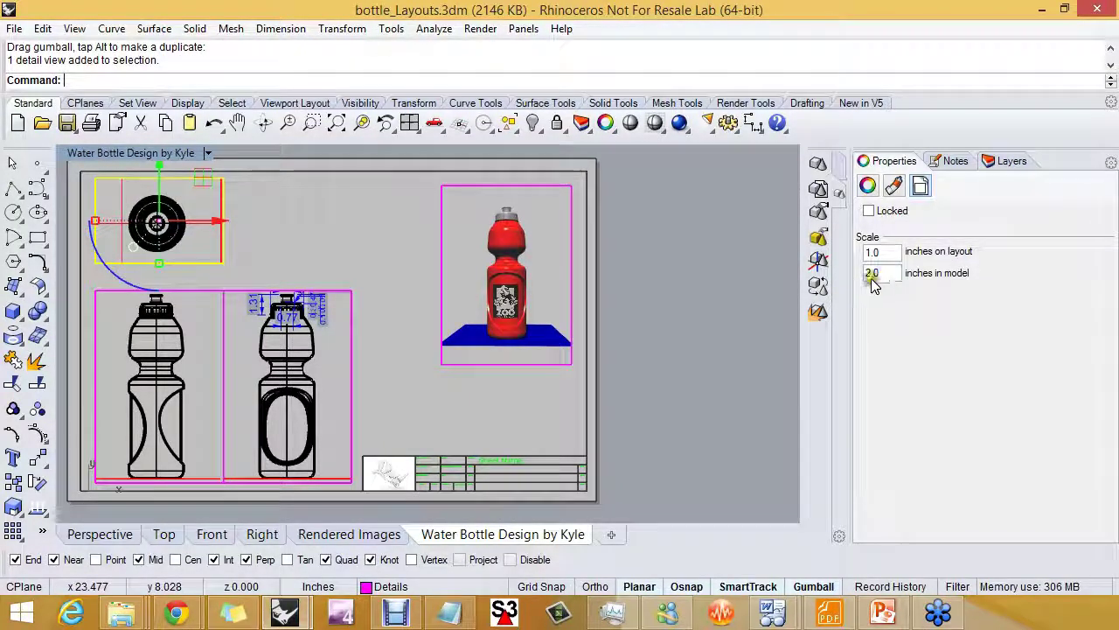
pyautogui.click(349, 341)
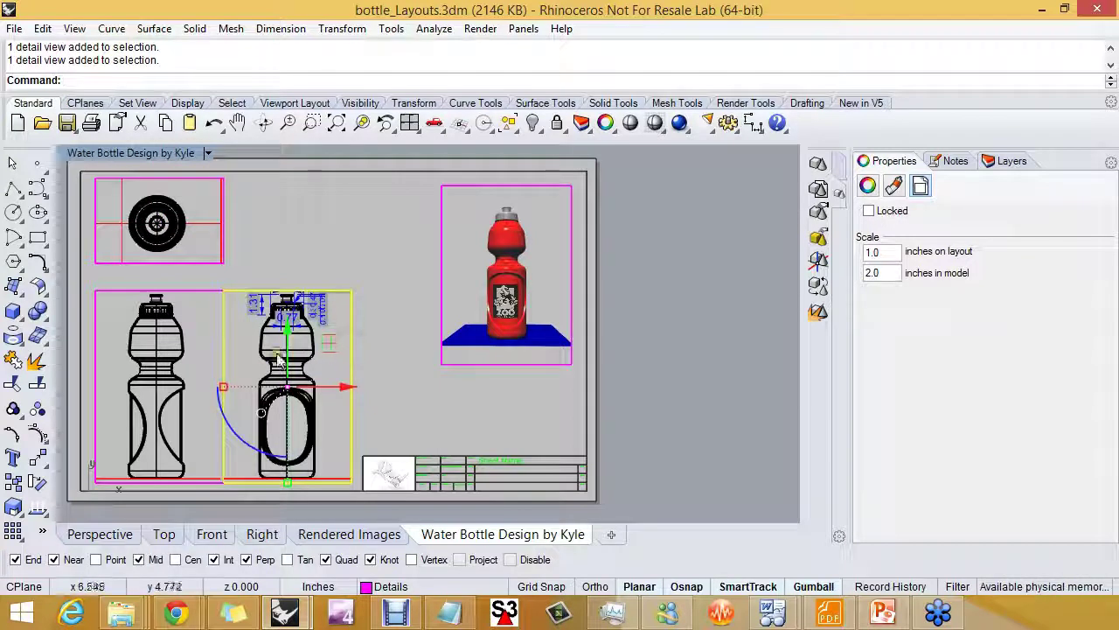
pyautogui.click(194, 288)
pyautogui.click(278, 284)
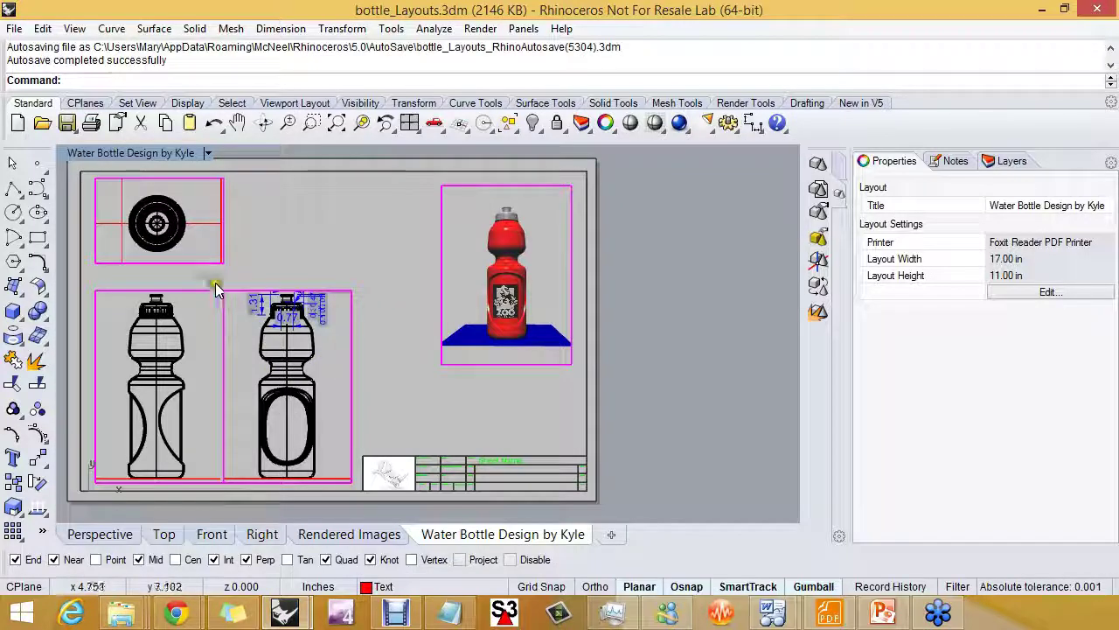
# Step: Lock the Top, Front and Right details together
pyautogui.moveTo(377, 363); pyautogui.dragTo(198, 237)
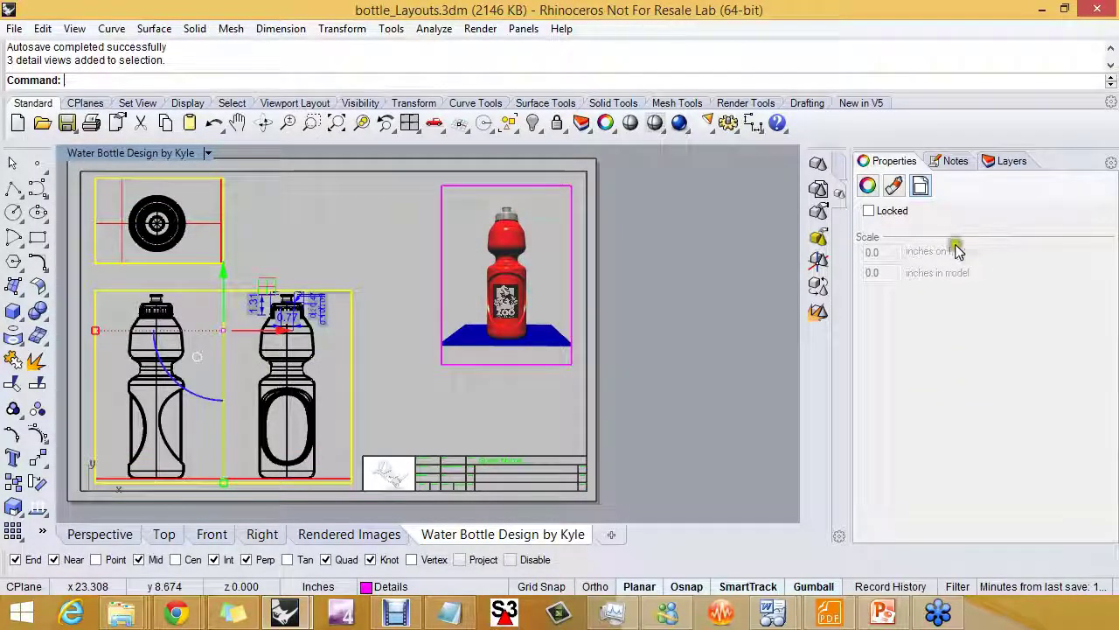
pyautogui.click(869, 212)
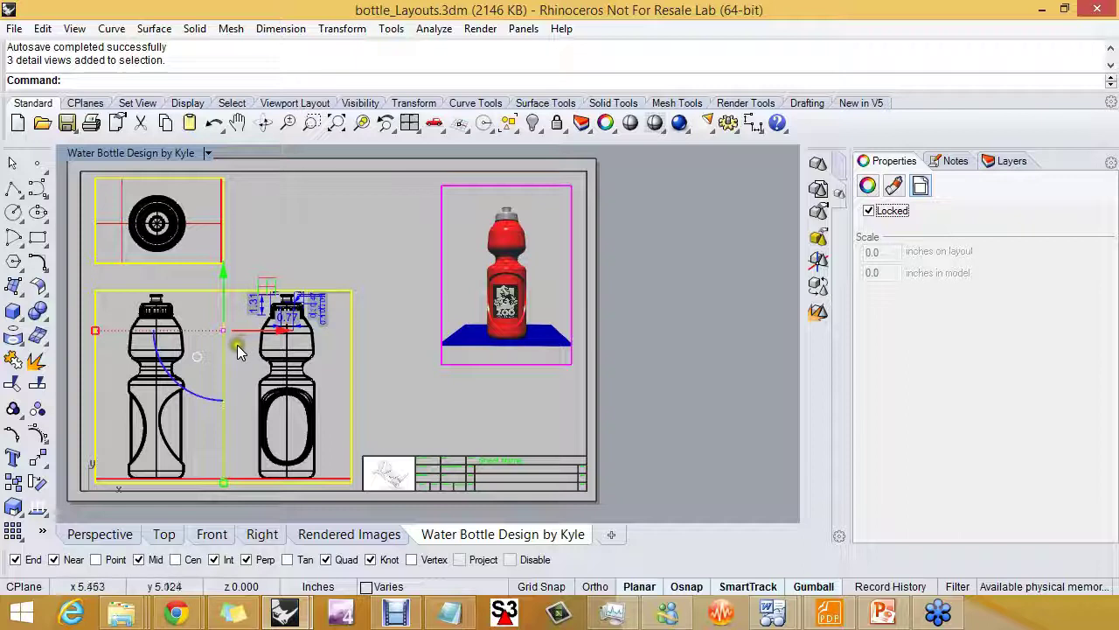
pyautogui.click(384, 385)
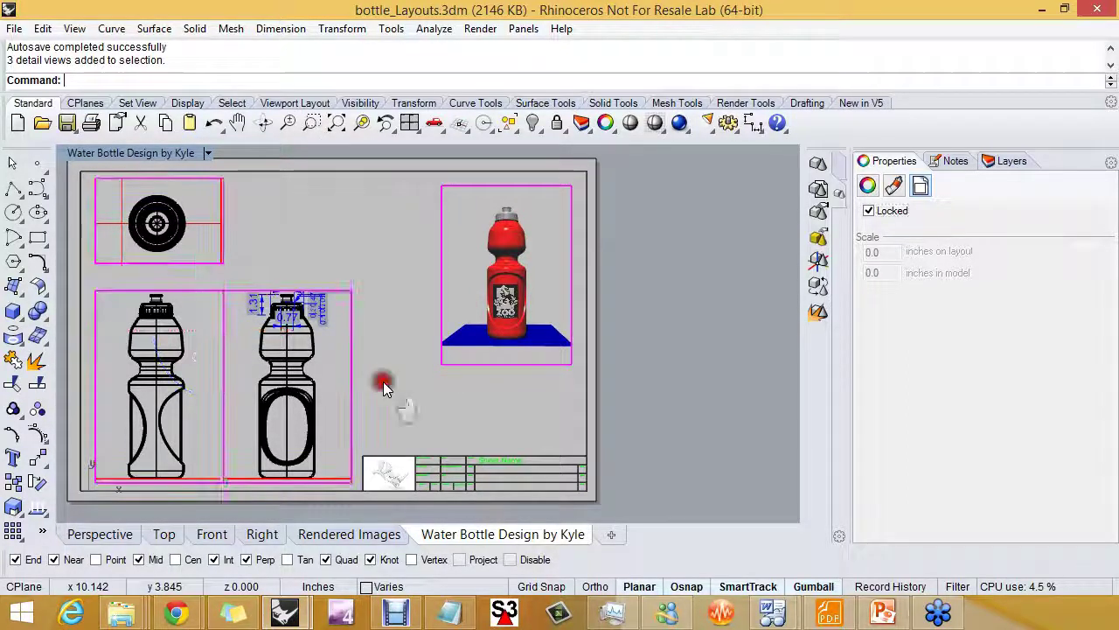
# Step: Activate the Top detail and test zooming in and out inside it to check its lock
pyautogui.moveTo(171, 308); pyautogui.dragTo(199, 289, button='right')
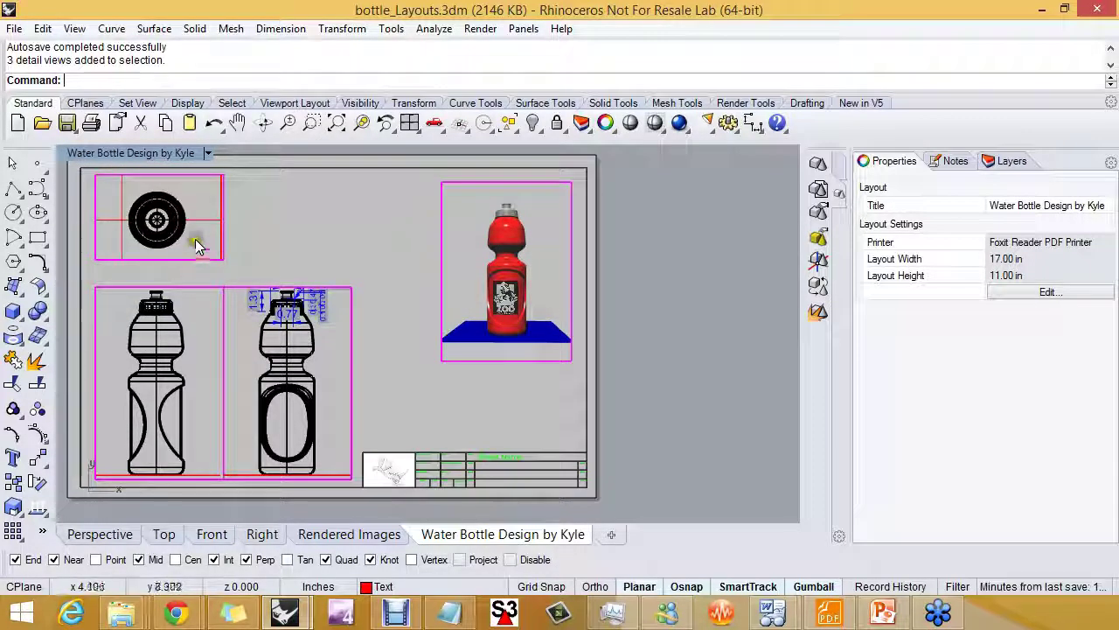
pyautogui.doubleClick(188, 245)
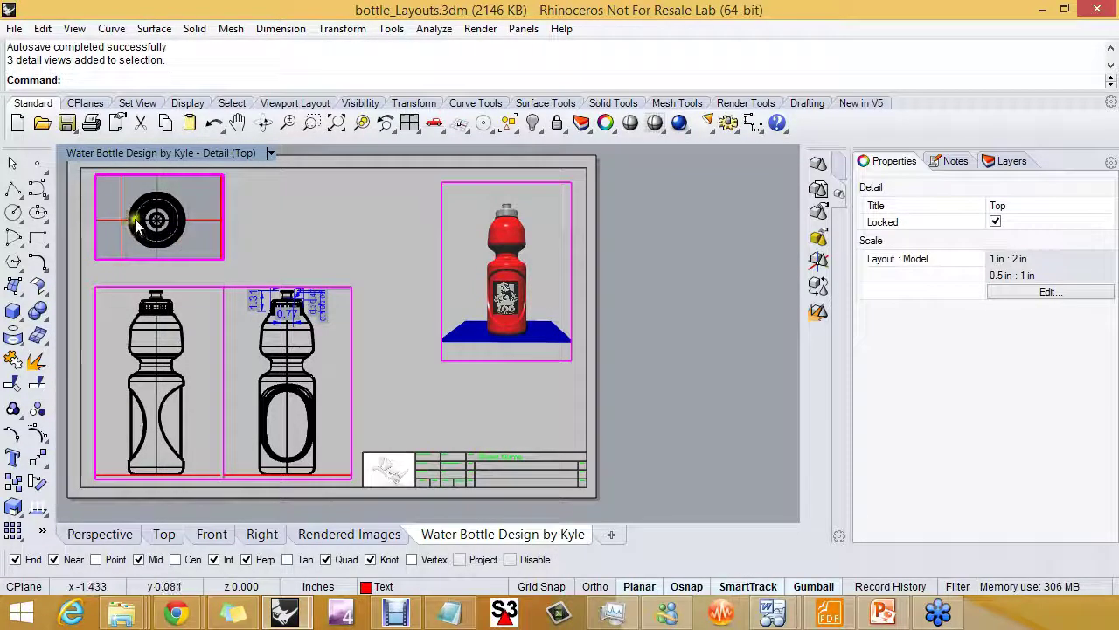
pyautogui.scroll(3, 136, 225)
pyautogui.scroll(-2, 131, 221)
pyautogui.scroll(3, 140, 223)
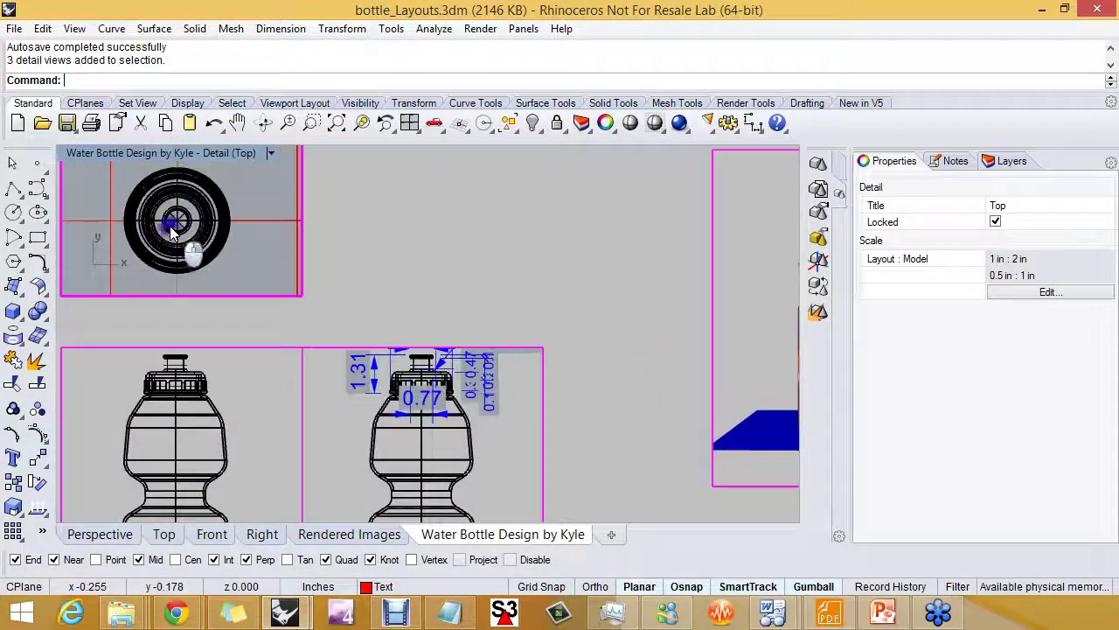
pyautogui.scroll(-1, 184, 241)
pyautogui.scroll(1, 199, 262)
pyautogui.scroll(-3, 203, 281)
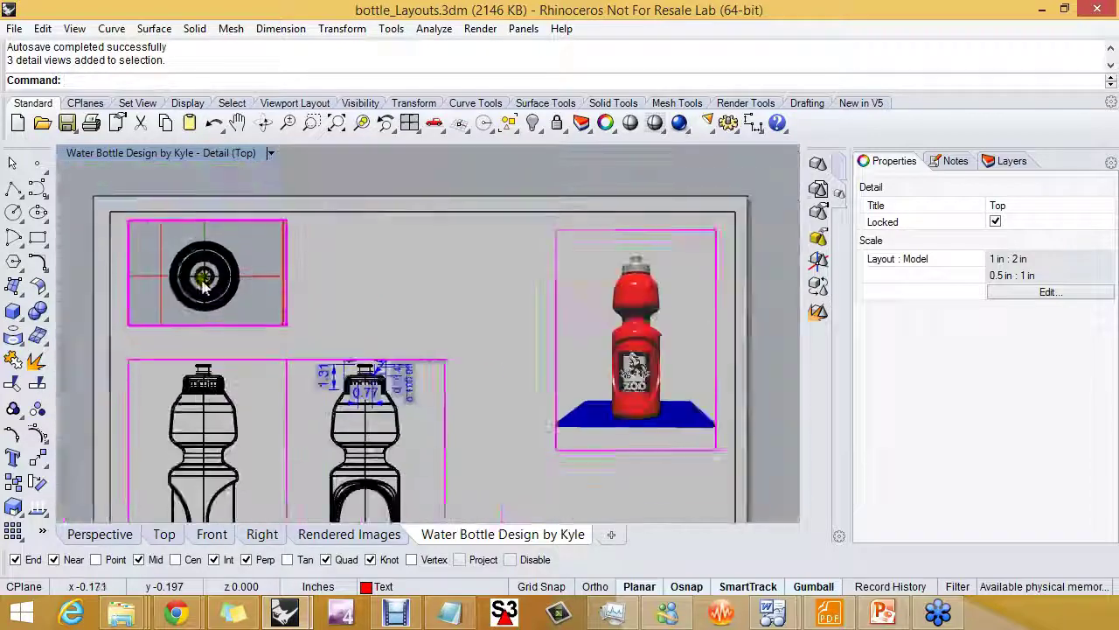
# Step: Activate the Front and Right details in turn and test zooming and panning inside each to check their locks
pyautogui.moveTo(260, 362); pyautogui.dragTo(242, 275, button='right')
pyautogui.doubleClick(235, 329)
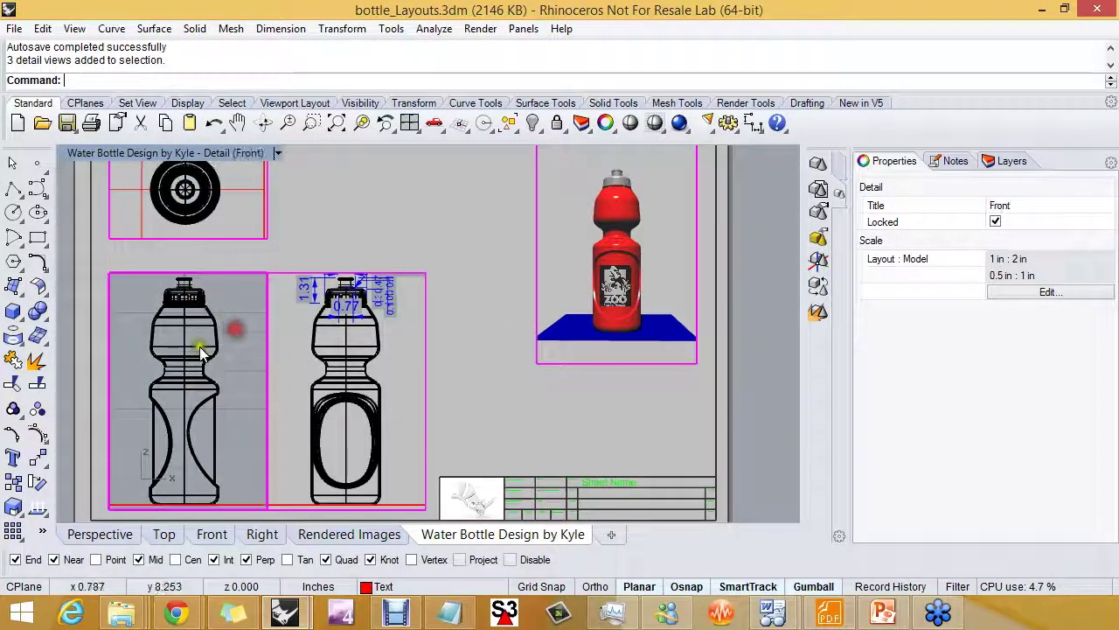
pyautogui.scroll(5, 199, 347)
pyautogui.scroll(-5, 199, 347)
pyautogui.moveTo(215, 349); pyautogui.dragTo(215, 317, button='right')
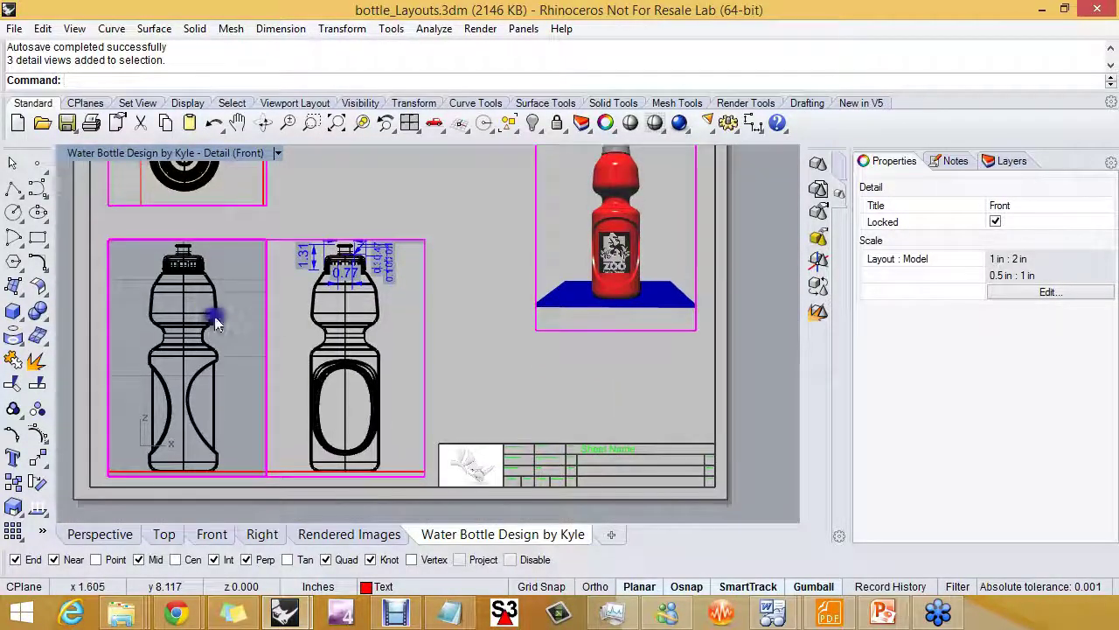
pyautogui.doubleClick(302, 326)
pyautogui.scroll(3, 301, 325)
pyautogui.scroll(-3, 302, 325)
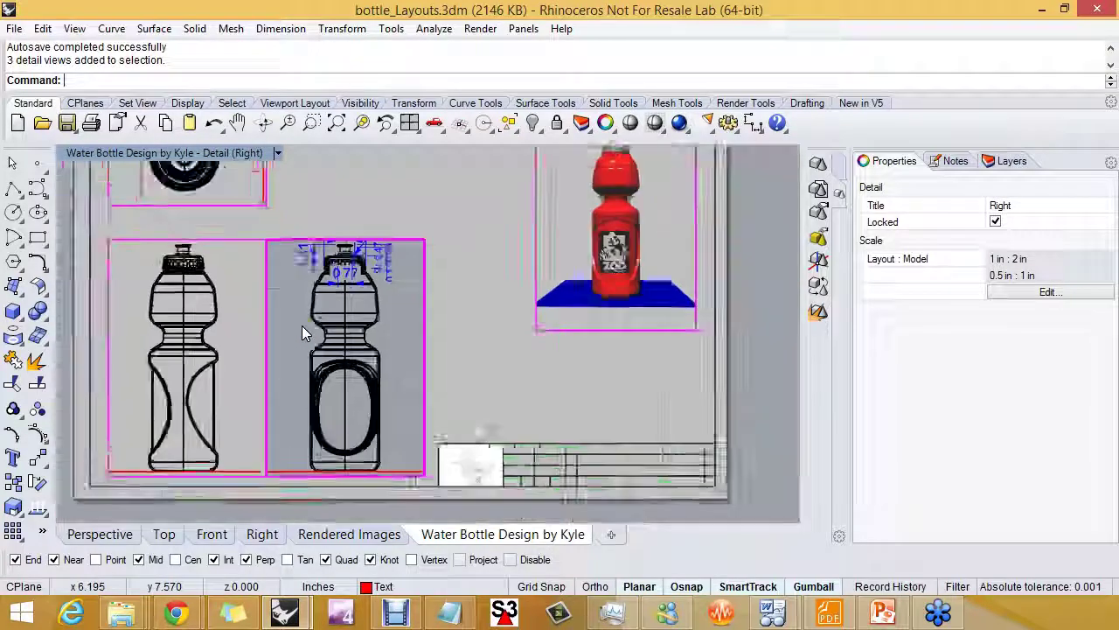
pyautogui.scroll(2, 282, 341)
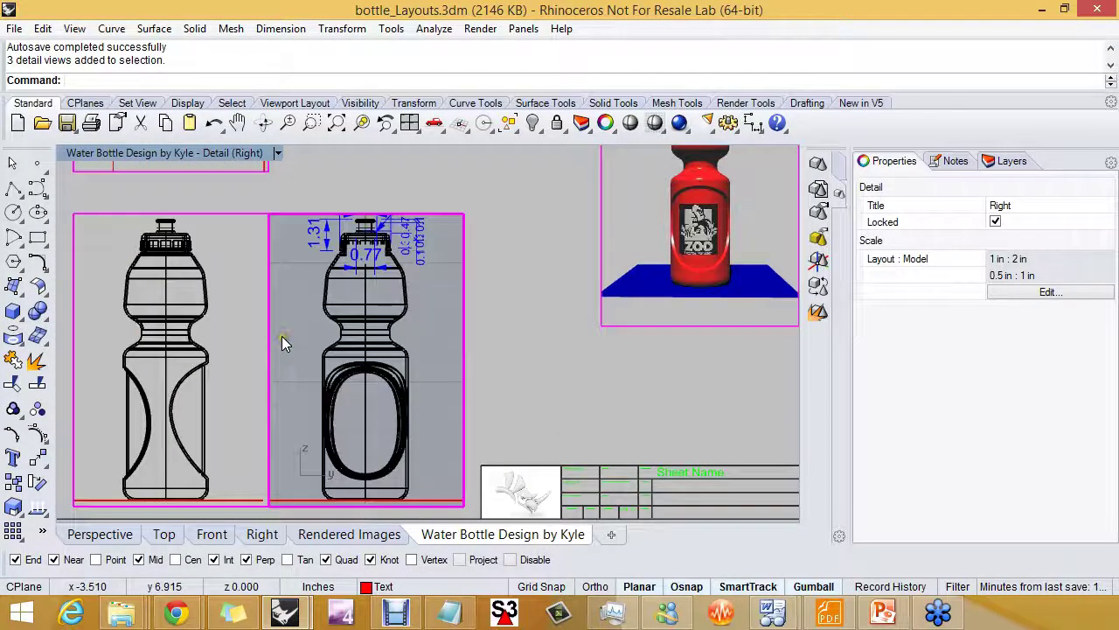
pyautogui.scroll(-4, 282, 341)
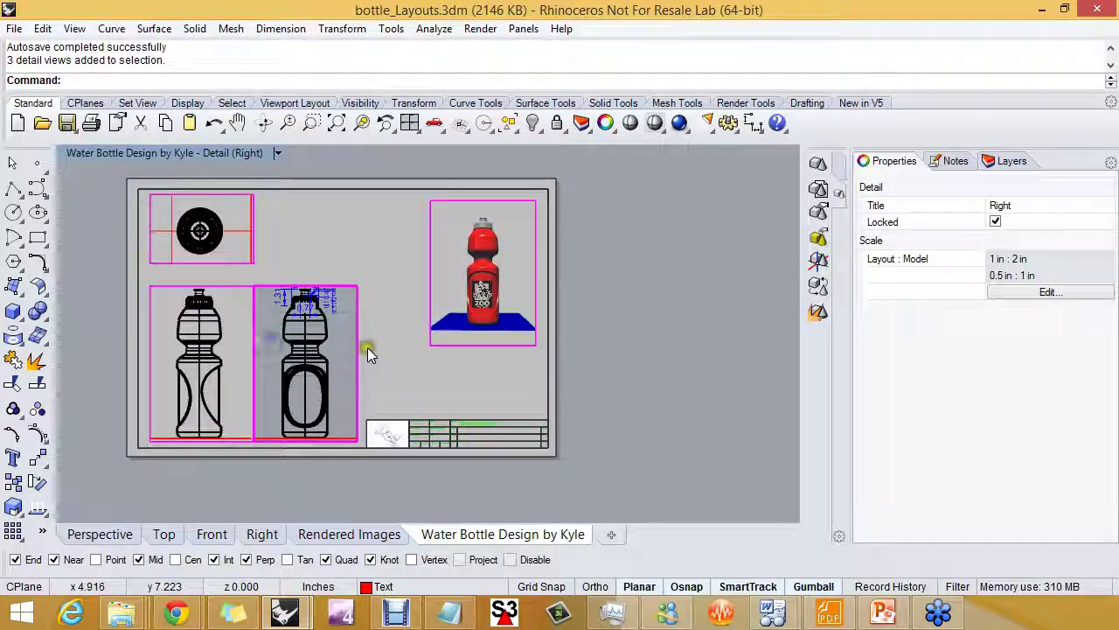
# Step: Return to the layout space and examine the wireframe bottles in the Front and Right details up close
pyautogui.doubleClick(367, 348)
pyautogui.moveTo(368, 350); pyautogui.dragTo(332, 353, button='right')
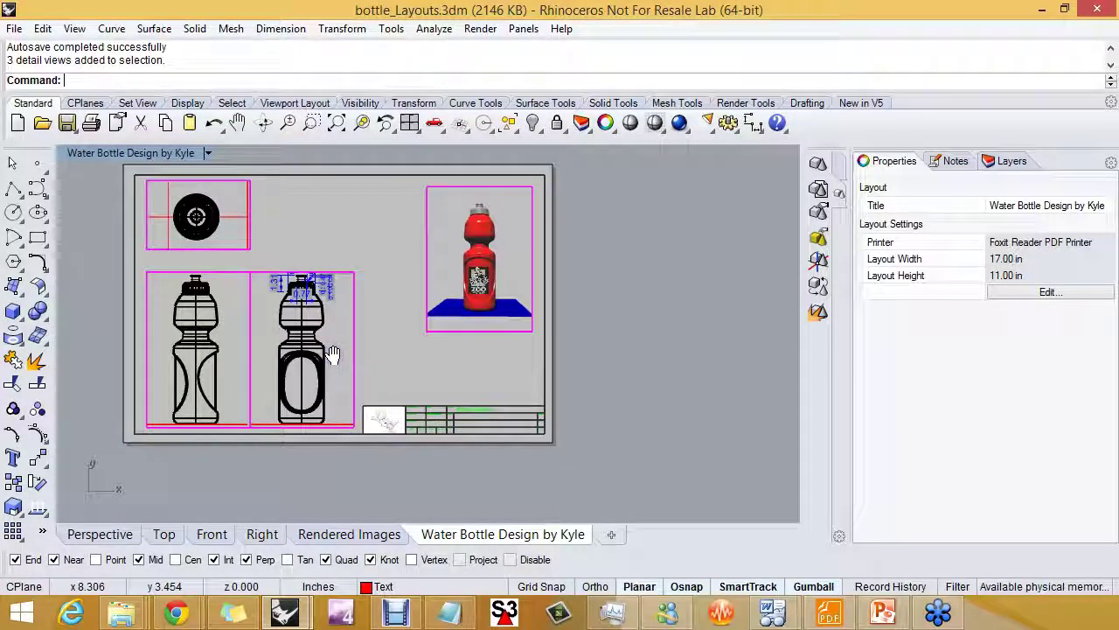
pyautogui.scroll(5, 174, 307)
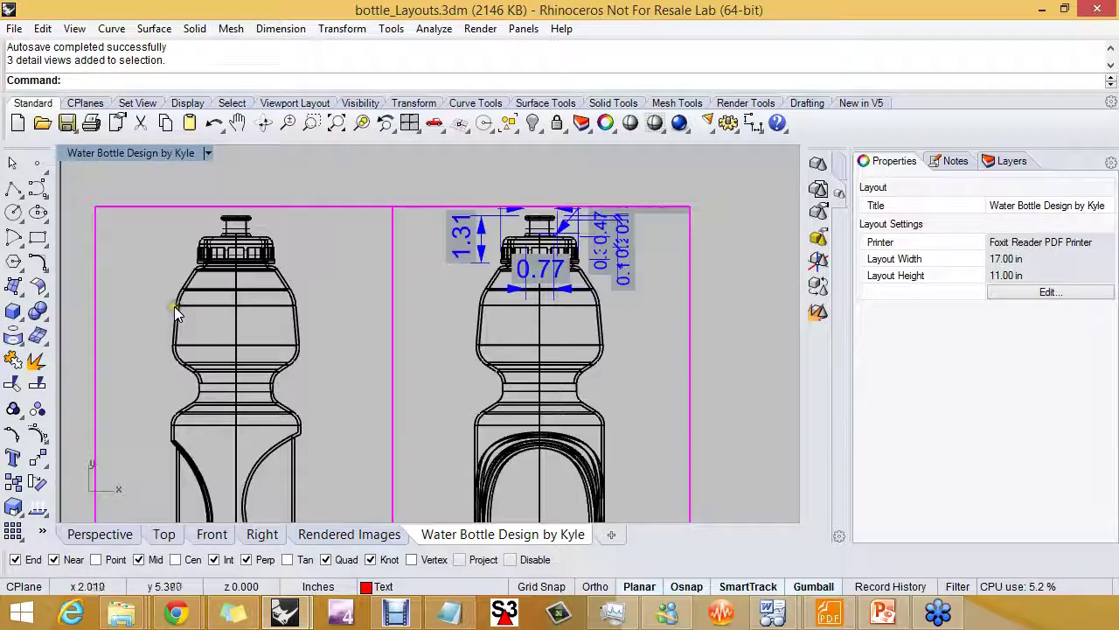
pyautogui.scroll(3, 174, 309)
pyautogui.scroll(-8, 245, 229)
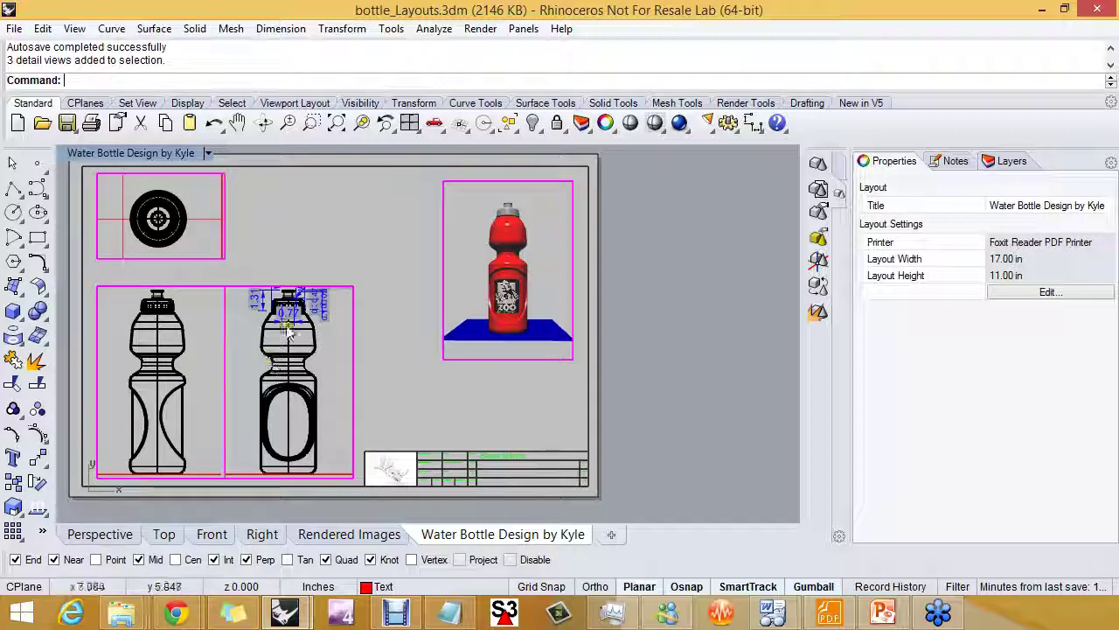
# Step: Set the display mode of the Top, Front and Right details to Shaded, and return to the layout space
pyautogui.doubleClick(193, 245)
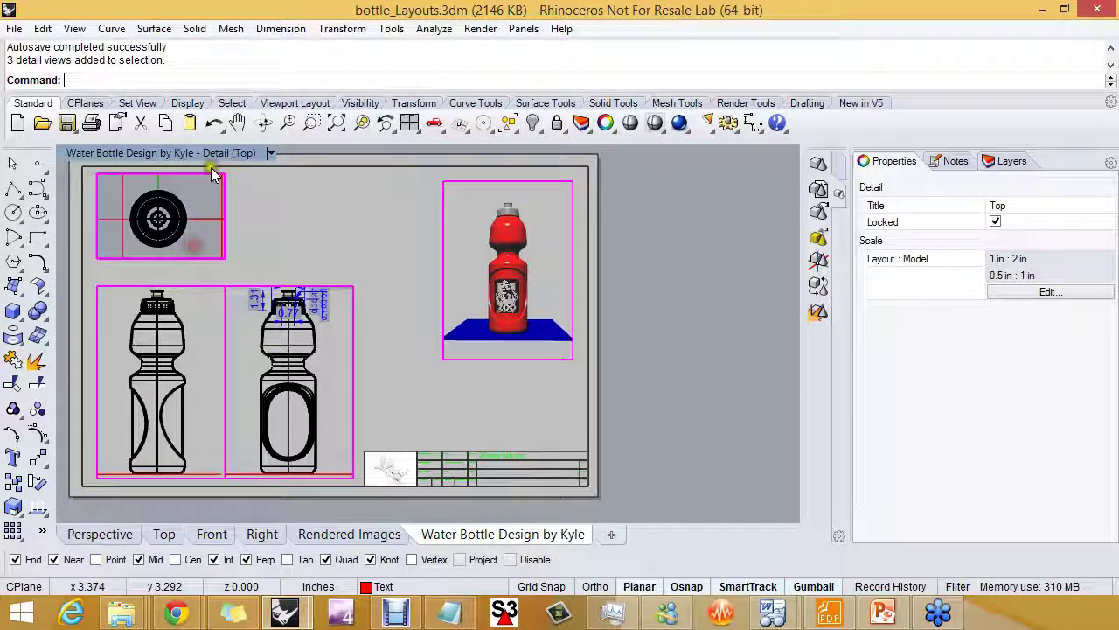
pyautogui.click(272, 155)
pyautogui.click(303, 174)
pyautogui.doubleClick(204, 332)
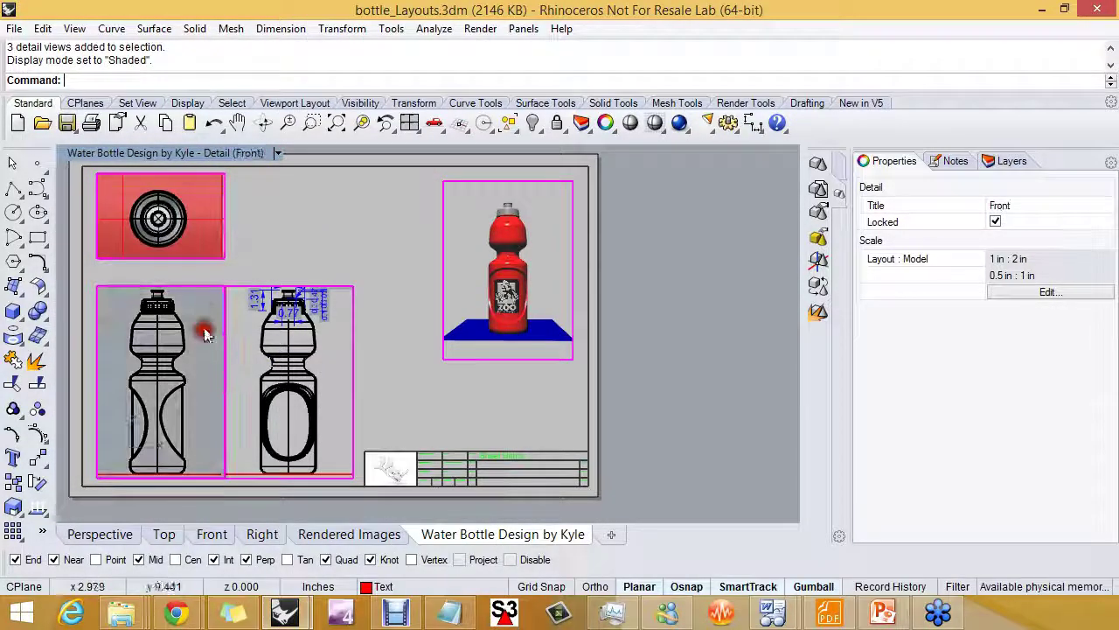
pyautogui.click(277, 153)
pyautogui.click(305, 175)
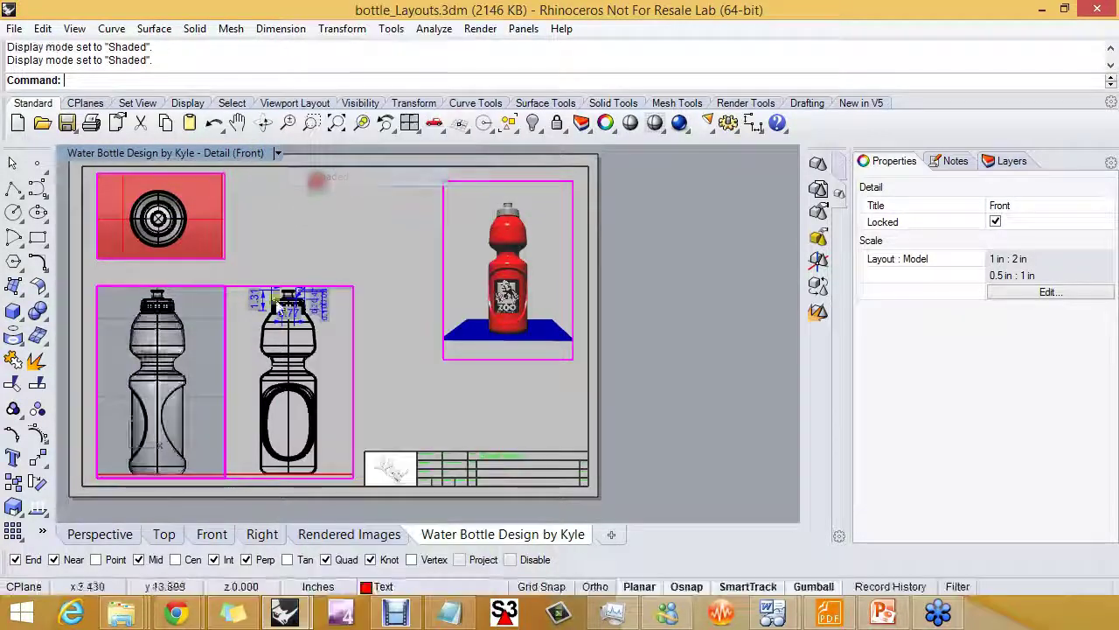
pyautogui.doubleClick(242, 332)
pyautogui.click(277, 154)
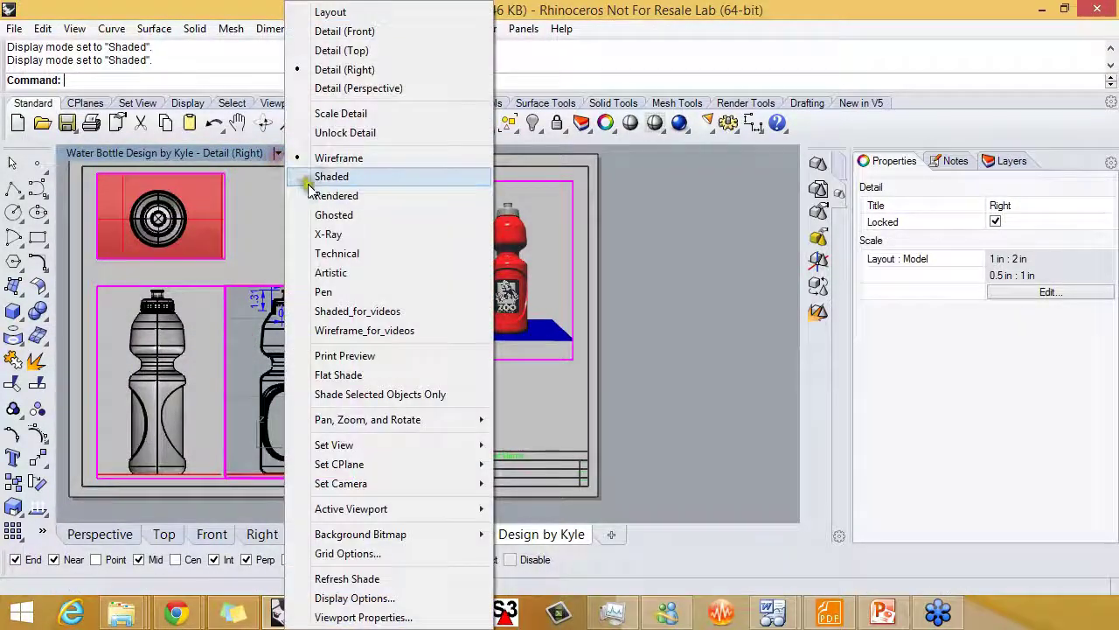
pyautogui.click(309, 179)
pyautogui.doubleClick(366, 354)
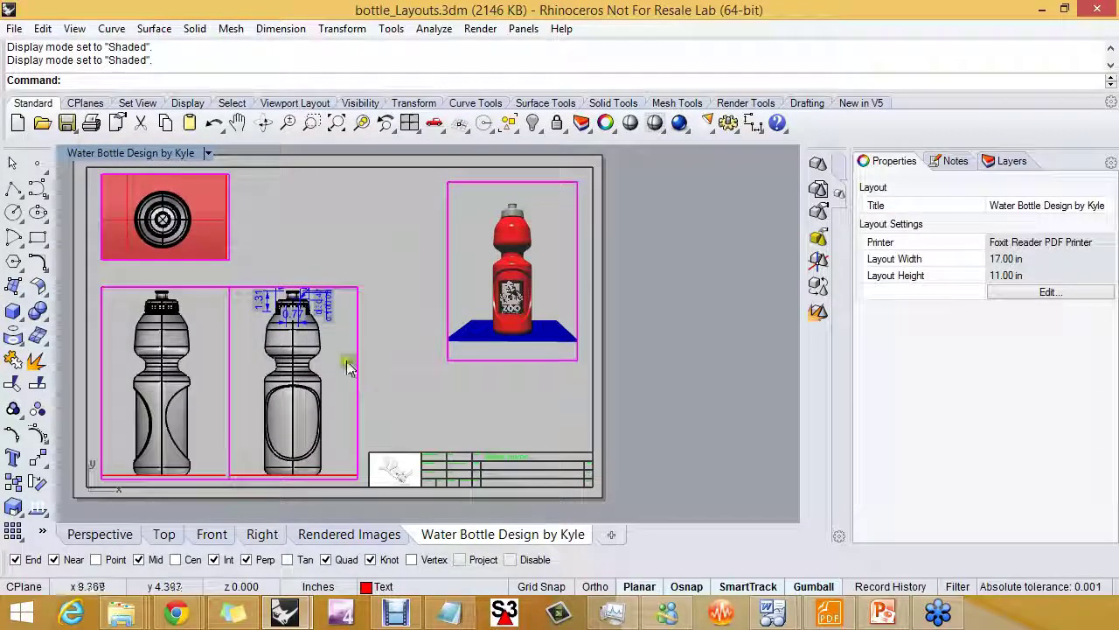
# Step: Activate the Right detail and show the list of layers
pyautogui.click(338, 354)
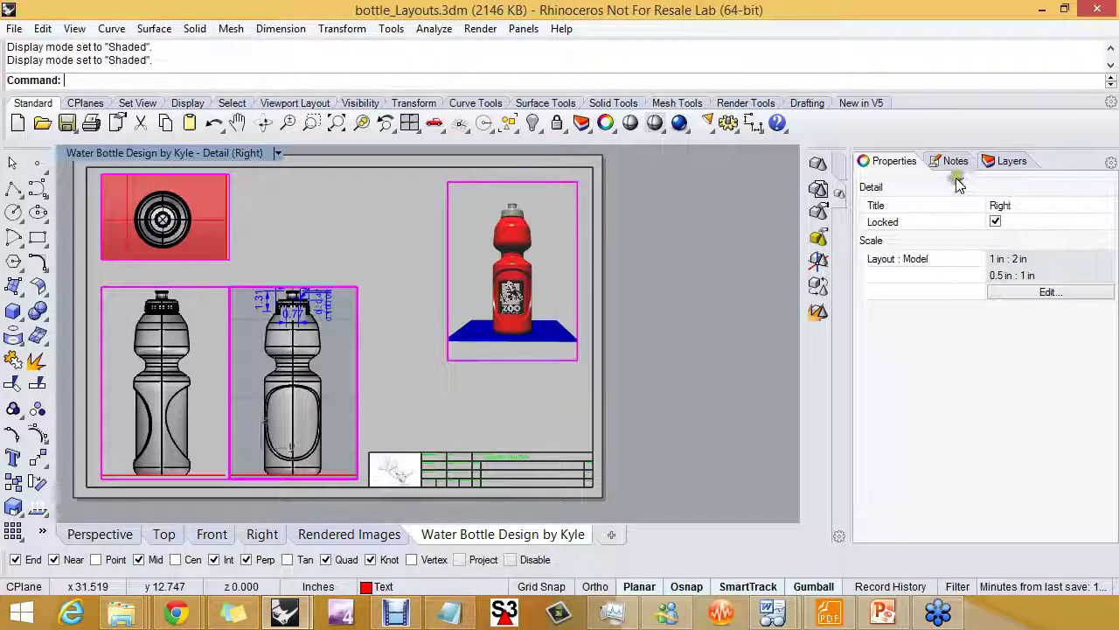
pyautogui.click(1007, 161)
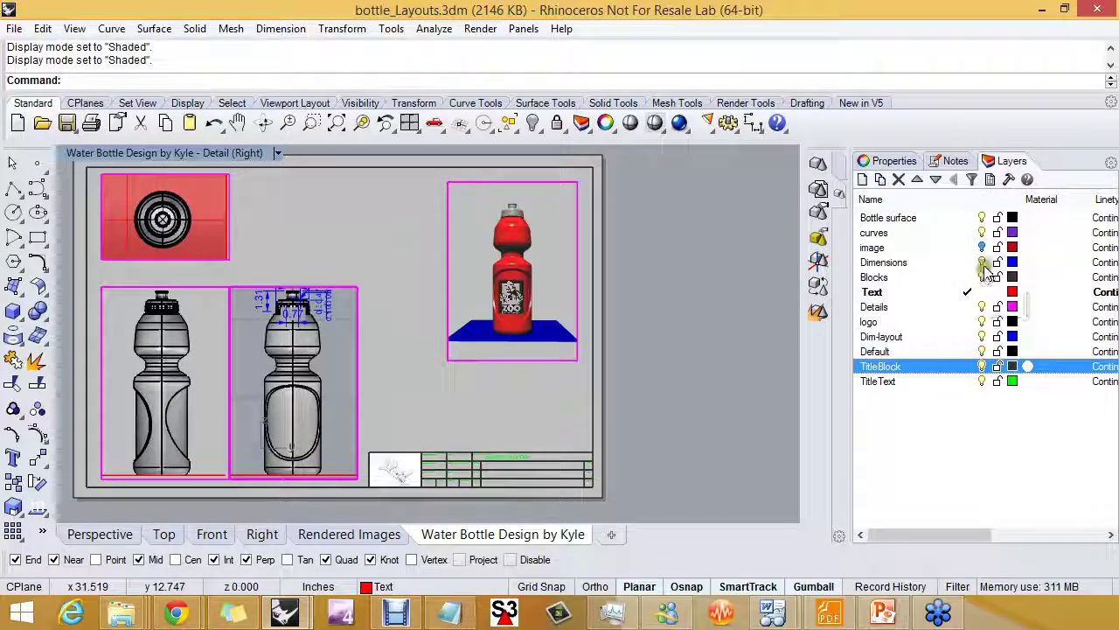